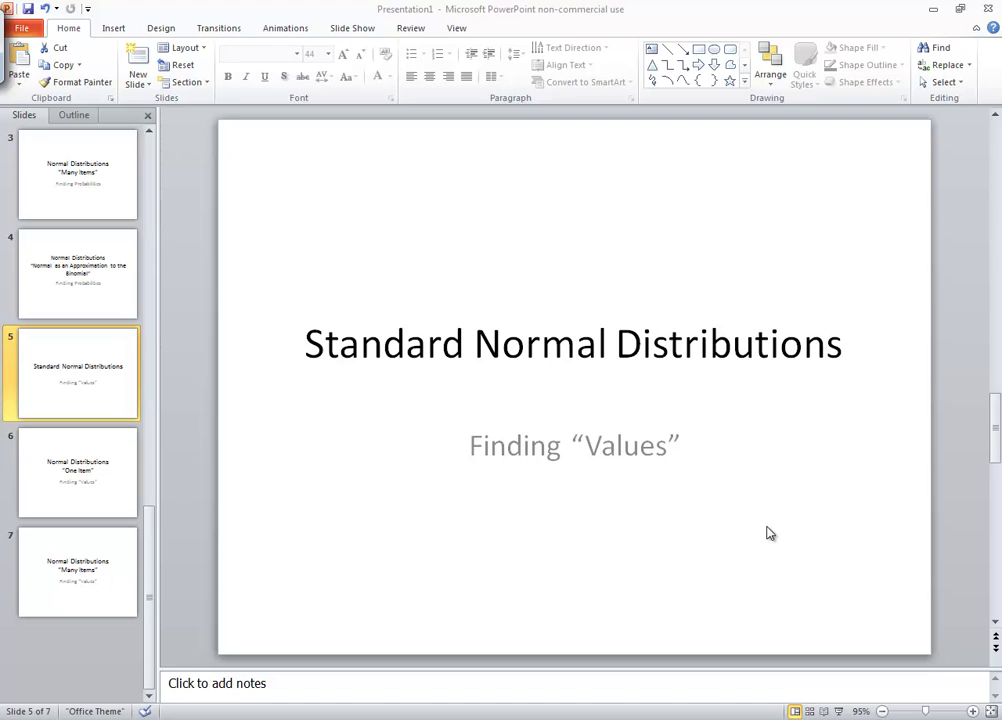
# Step: Leave slide 5 and show the Free Notes Finding Values flowchart page
pyautogui.hotkey('alt', 'Tab')
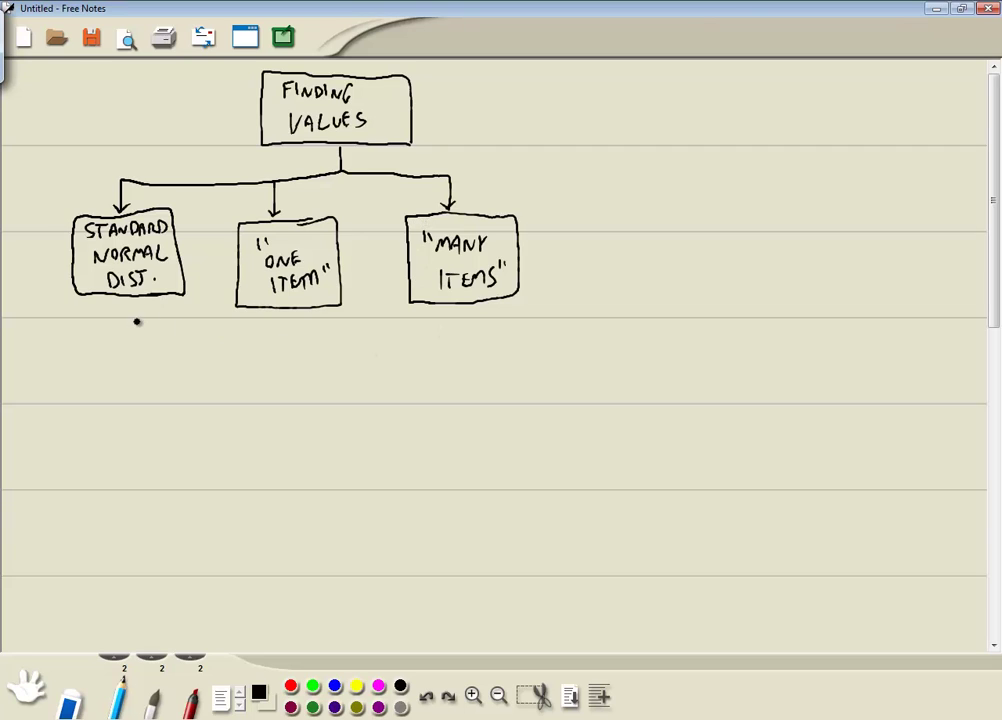
# Step: Draw an asterisk under the Standard Normal Dist. box and write 'ex:' below it
pyautogui.moveTo(116, 331)
pyautogui.mouseDown()
pyautogui.moveTo(124, 311)
pyautogui.moveTo(128, 322)
pyautogui.mouseUp()
pyautogui.moveTo(78, 383); pyautogui.dragTo(92, 394)
pyautogui.moveTo(92, 380); pyautogui.dragTo(80, 394)
pyautogui.click(101, 382)
pyautogui.click(101, 391)
# Step: Write 'FIND VALUE' on the example line, undoing a stray stroke
pyautogui.moveTo(124, 396)
pyautogui.mouseDown()
pyautogui.moveTo(137, 381)
pyautogui.moveTo(141, 396)
pyautogui.mouseUp()
pyautogui.moveTo(147, 396)
pyautogui.mouseDown()
pyautogui.moveTo(155, 383)
pyautogui.moveTo(159, 396)
pyautogui.mouseUp()
pyautogui.moveTo(159, 383); pyautogui.dragTo(160, 396)
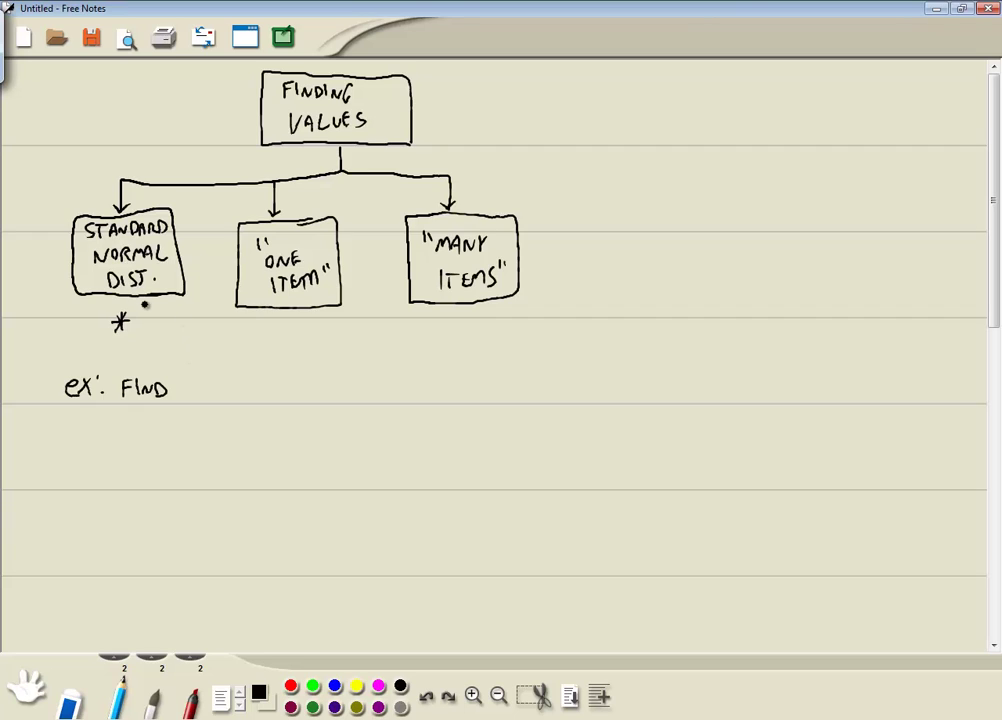
pyautogui.moveTo(182, 386)
pyautogui.mouseDown()
pyautogui.moveTo(183, 397)
pyautogui.moveTo(192, 386)
pyautogui.moveTo(204, 397)
pyautogui.moveTo(223, 391)
pyautogui.mouseUp()
pyautogui.hotkey('ctrl', 'z')
pyautogui.moveTo(223, 388)
pyautogui.mouseDown()
pyautogui.moveTo(236, 400)
pyautogui.moveTo(241, 388)
pyautogui.moveTo(261, 398)
pyautogui.moveTo(293, 386)
pyautogui.moveTo(307, 397)
pyautogui.mouseUp()
pyautogui.click(264, 392)
pyautogui.click(265, 397)
# Step: Write 'SEPERATING BOTTOM 20%', fixing the misspelled word with Undo and the Eraser
pyautogui.moveTo(309, 397)
pyautogui.mouseDown()
pyautogui.moveTo(314, 386)
pyautogui.moveTo(318, 397)
pyautogui.mouseUp()
pyautogui.moveTo(320, 386)
pyautogui.mouseDown()
pyautogui.moveTo(322, 398)
pyautogui.moveTo(328, 386)
pyautogui.moveTo(332, 398)
pyautogui.moveTo(342, 386)
pyautogui.moveTo(367, 398)
pyautogui.mouseUp()
pyautogui.moveTo(367, 385)
pyautogui.mouseDown()
pyautogui.moveTo(372, 397)
pyautogui.moveTo(402, 394)
pyautogui.mouseUp()
pyautogui.moveTo(402, 389)
pyautogui.mouseDown()
pyautogui.moveTo(467, 398)
pyautogui.moveTo(477, 387)
pyautogui.moveTo(483, 400)
pyautogui.moveTo(494, 392)
pyautogui.mouseUp()
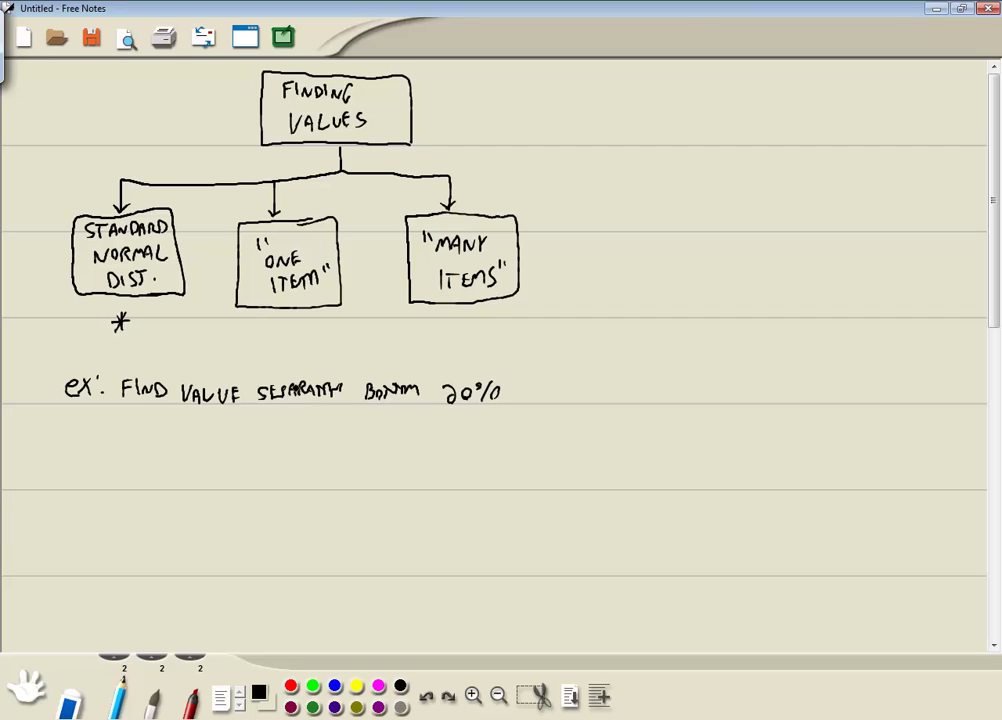
pyautogui.moveTo(352, 388); pyautogui.dragTo(349, 393)
pyautogui.hotkey('ctrl', 'z')
pyautogui.click(78, 700)
pyautogui.moveTo(265, 394)
pyautogui.mouseDown()
pyautogui.moveTo(309, 387)
pyautogui.moveTo(341, 396)
pyautogui.moveTo(268, 403)
pyautogui.moveTo(261, 388)
pyautogui.moveTo(288, 413)
pyautogui.moveTo(258, 393)
pyautogui.moveTo(345, 395)
pyautogui.mouseUp()
pyautogui.click(118, 697)
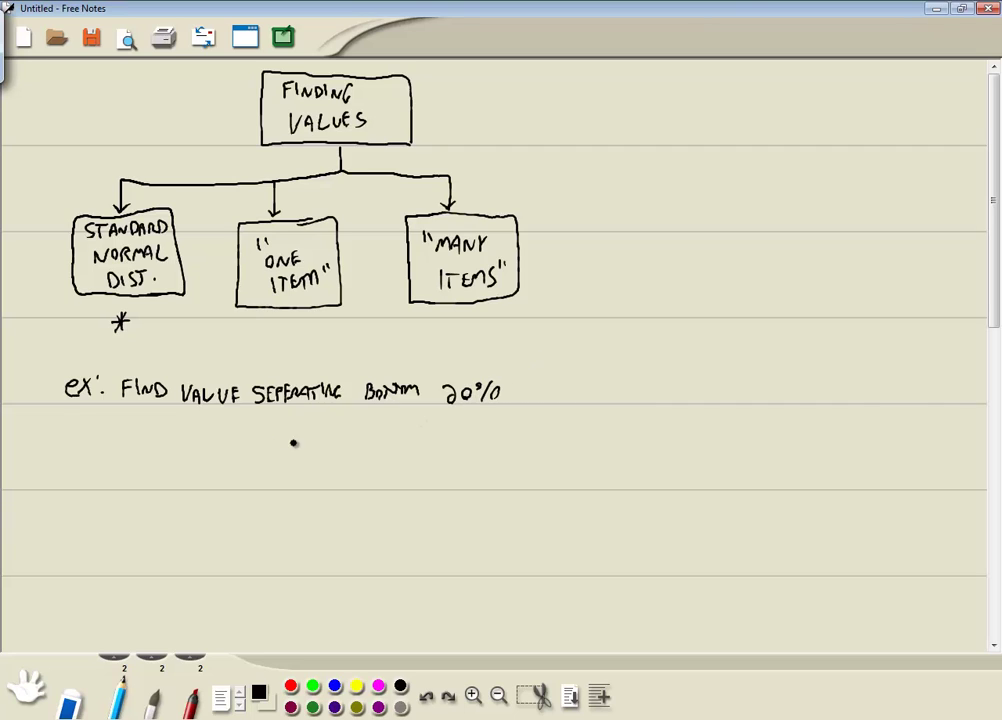
# Step: Sketch a bell curve split at a bold arrow into .20 and .80, labelled ? and 'z ='
pyautogui.moveTo(215, 470)
pyautogui.mouseDown()
pyautogui.moveTo(281, 418)
pyautogui.moveTo(320, 429)
pyautogui.moveTo(349, 470)
pyautogui.mouseUp()
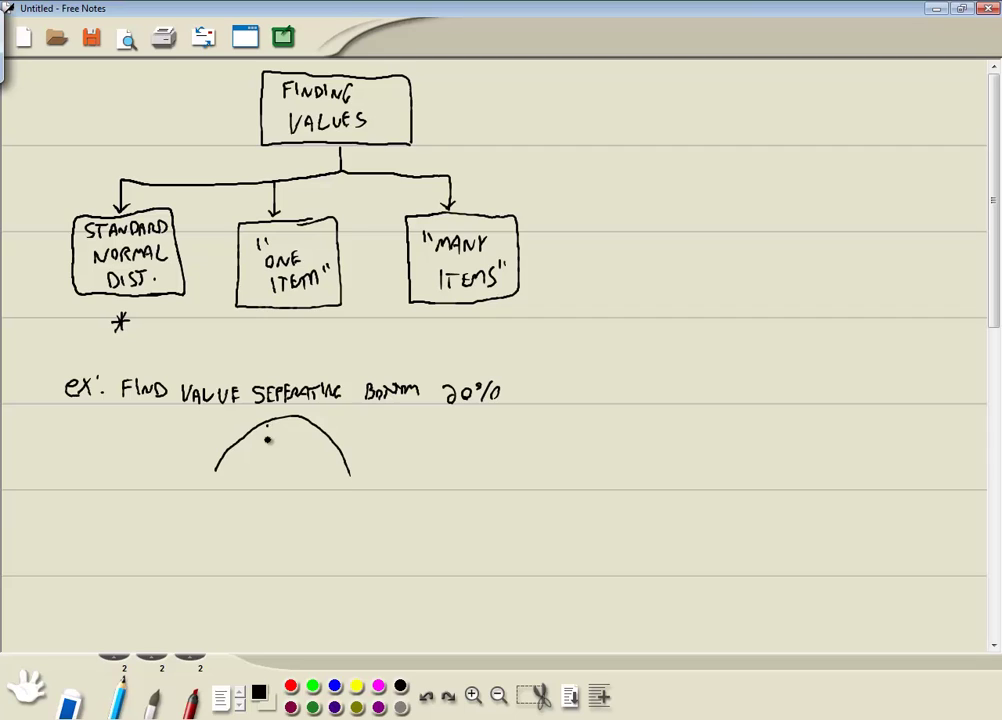
pyautogui.moveTo(268, 425); pyautogui.dragTo(268, 481)
pyautogui.click(230, 464)
pyautogui.moveTo(243, 459); pyautogui.dragTo(251, 453)
pyautogui.moveTo(298, 452)
pyautogui.mouseDown()
pyautogui.moveTo(300, 464)
pyautogui.moveTo(316, 456)
pyautogui.moveTo(268, 488)
pyautogui.moveTo(274, 481)
pyautogui.moveTo(270, 504)
pyautogui.mouseUp()
pyautogui.click(271, 510)
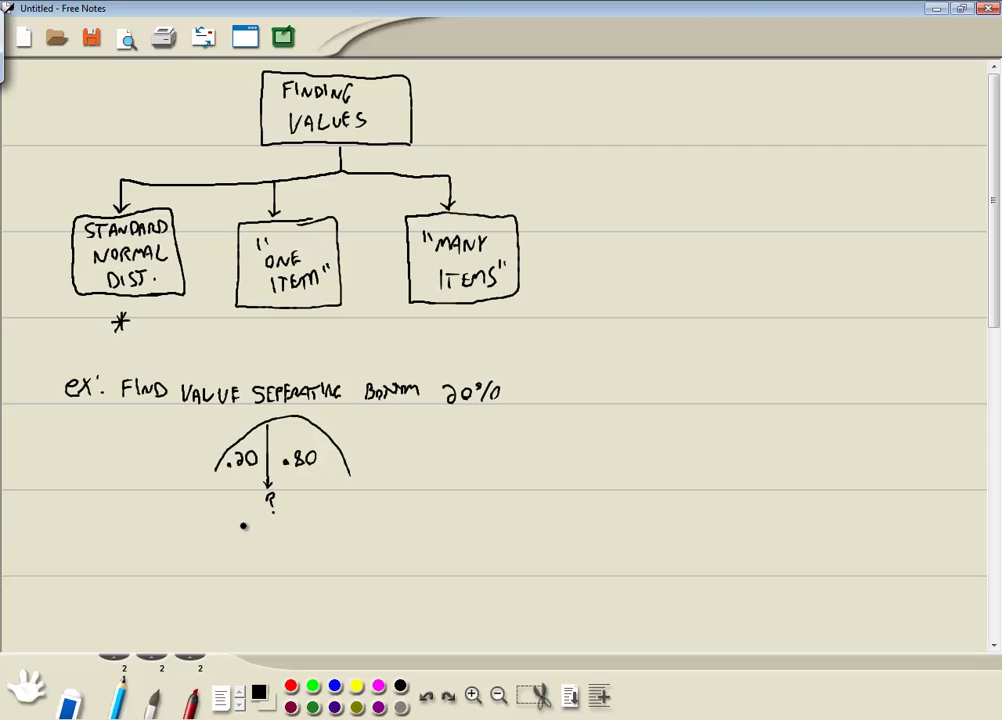
pyautogui.moveTo(242, 526)
pyautogui.mouseDown()
pyautogui.moveTo(244, 537)
pyautogui.moveTo(272, 530)
pyautogui.mouseUp()
pyautogui.moveTo(260, 537); pyautogui.dragTo(272, 537)
pyautogui.moveTo(267, 428); pyautogui.dragTo(268, 475)
# Step: Write μ = 0 and σ = 1 beside the curve, then place HP Prime on the right
pyautogui.moveTo(107, 443)
pyautogui.mouseDown()
pyautogui.moveTo(109, 475)
pyautogui.moveTo(110, 448)
pyautogui.moveTo(117, 458)
pyautogui.moveTo(147, 447)
pyautogui.mouseUp()
pyautogui.moveTo(134, 455)
pyautogui.mouseDown()
pyautogui.moveTo(157, 456)
pyautogui.moveTo(157, 443)
pyautogui.mouseUp()
pyautogui.moveTo(117, 490); pyautogui.dragTo(142, 490)
pyautogui.moveTo(129, 498); pyautogui.dragTo(159, 504)
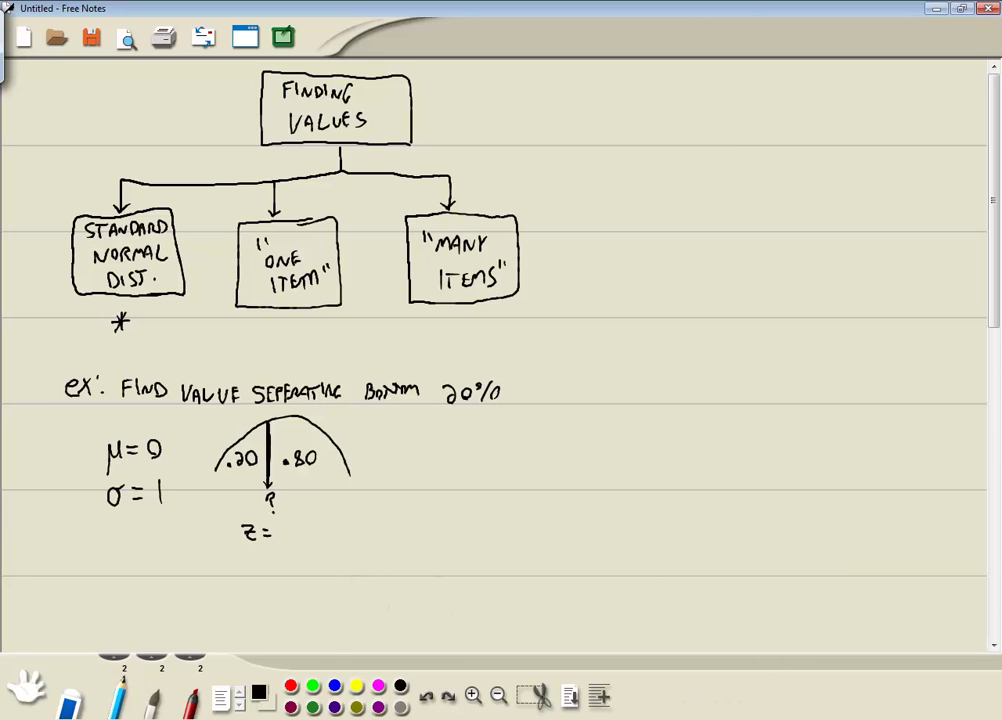
pyautogui.hotkey('alt', 'Tab')
pyautogui.moveTo(226, 35); pyautogui.dragTo(777, 49)
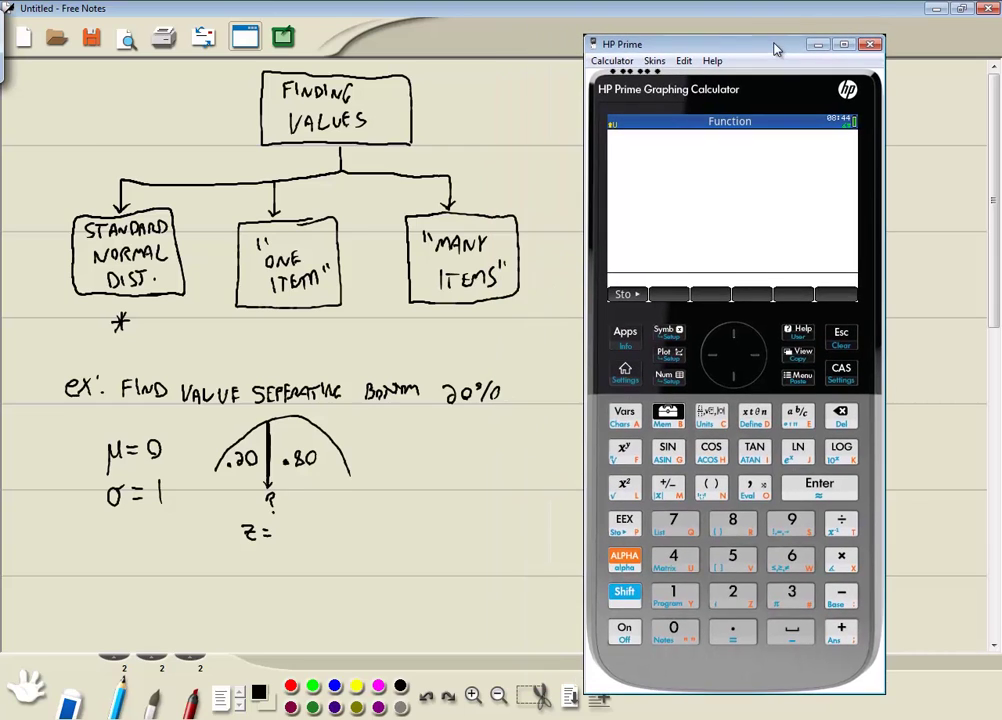
# Step: Insert NORMALD_ICDF from the Math toolbox's Probability > Inverse > Normal entry
pyautogui.click(628, 337)
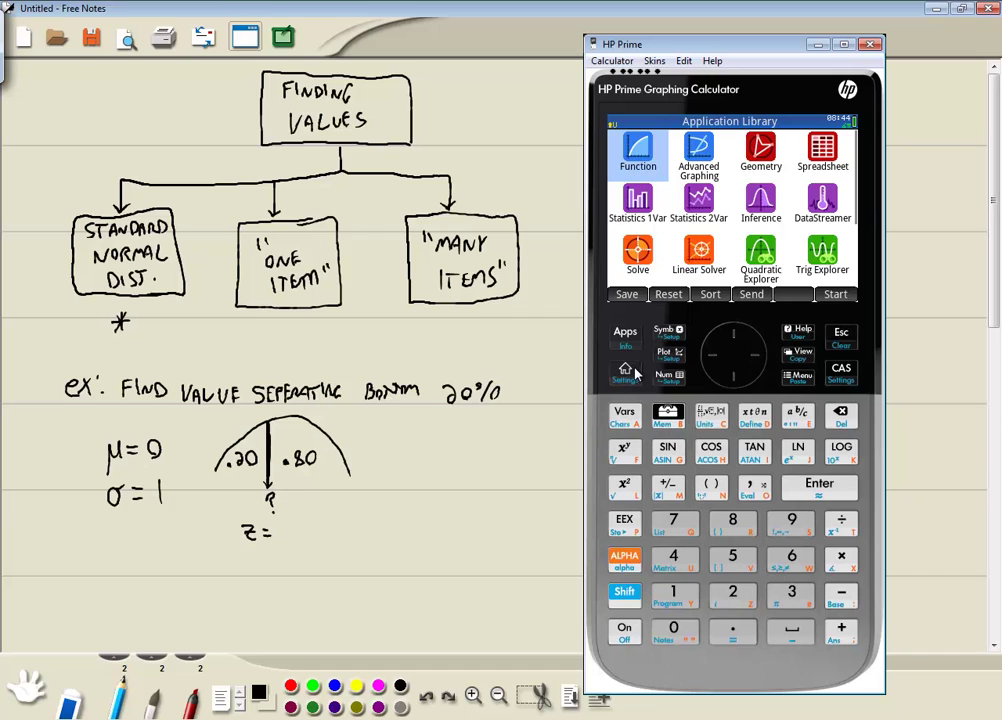
pyautogui.click(626, 371)
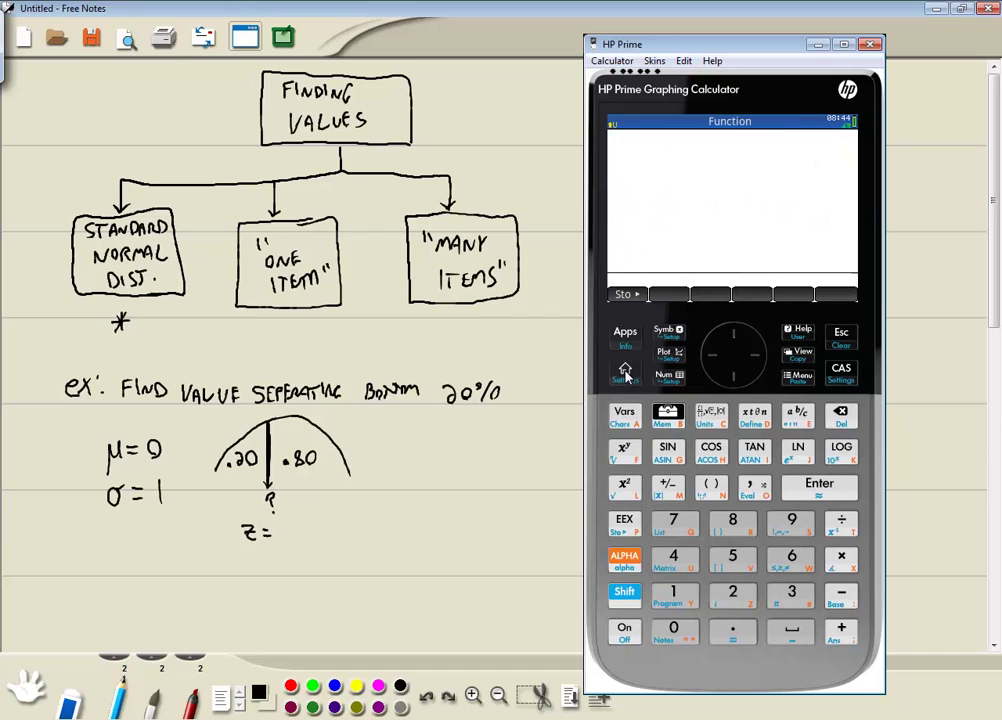
pyautogui.click(665, 416)
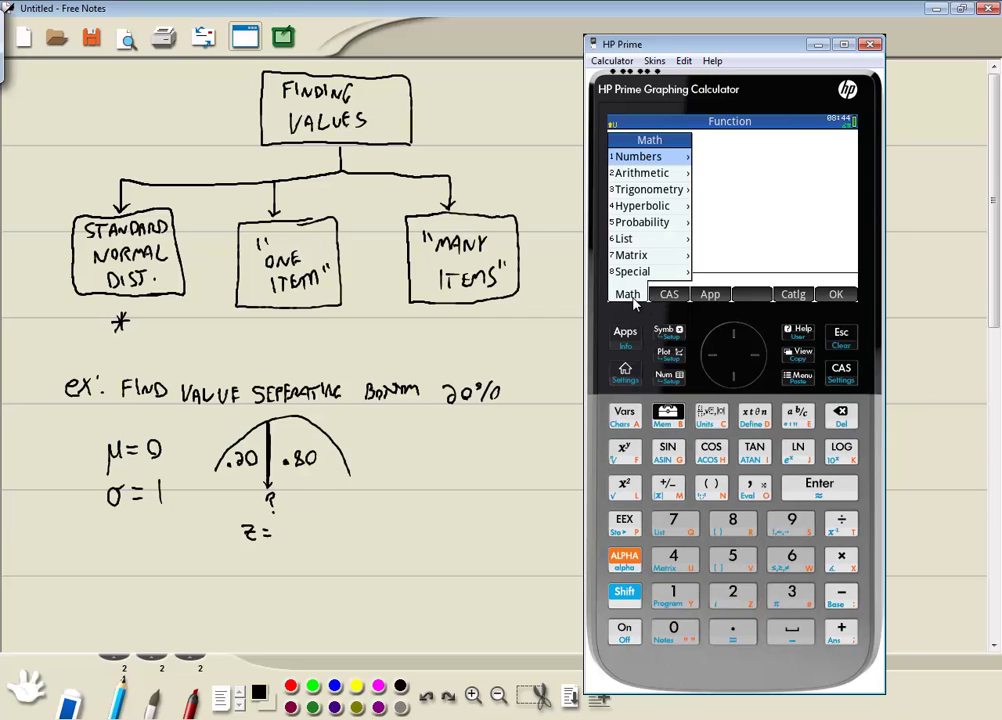
pyautogui.click(669, 298)
pyautogui.click(710, 298)
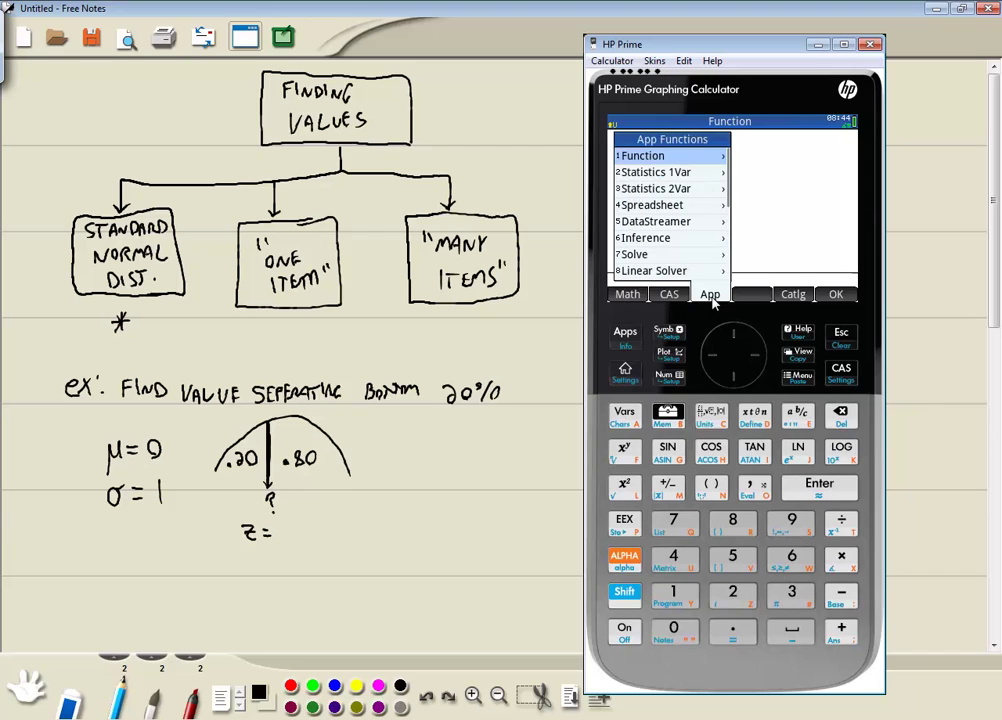
pyautogui.click(628, 296)
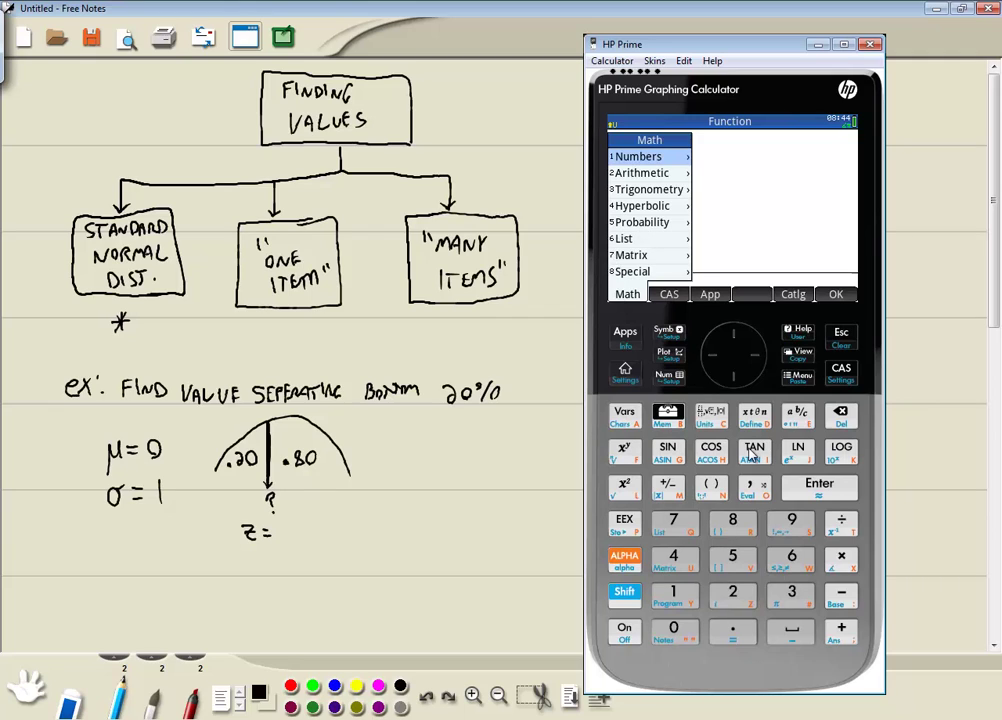
pyautogui.click(742, 564)
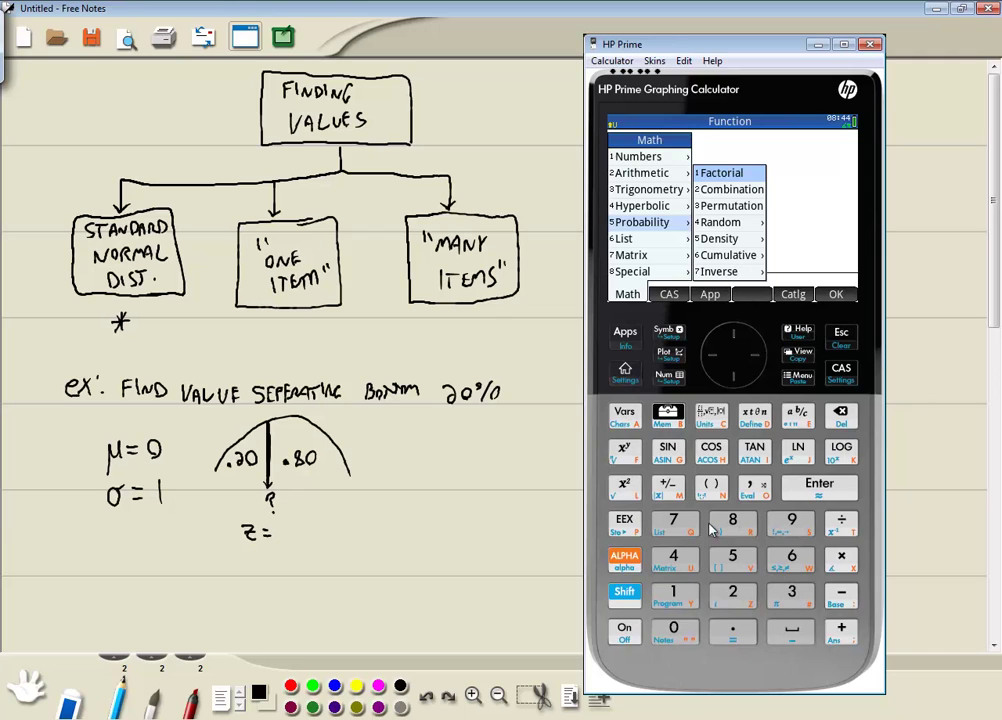
pyautogui.click(675, 522)
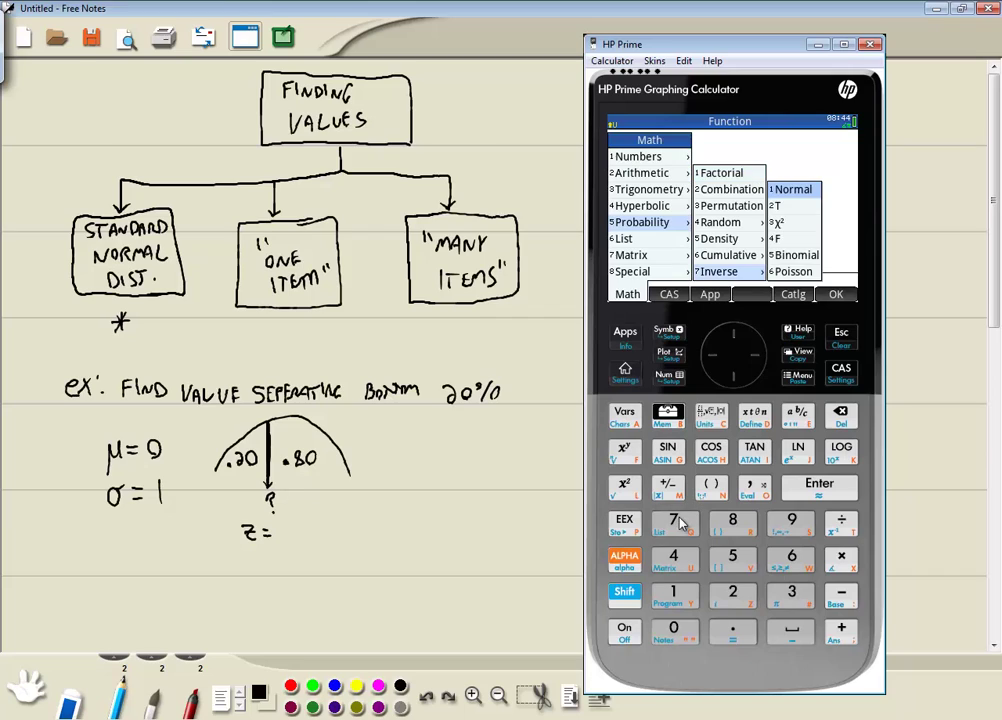
pyautogui.click(678, 600)
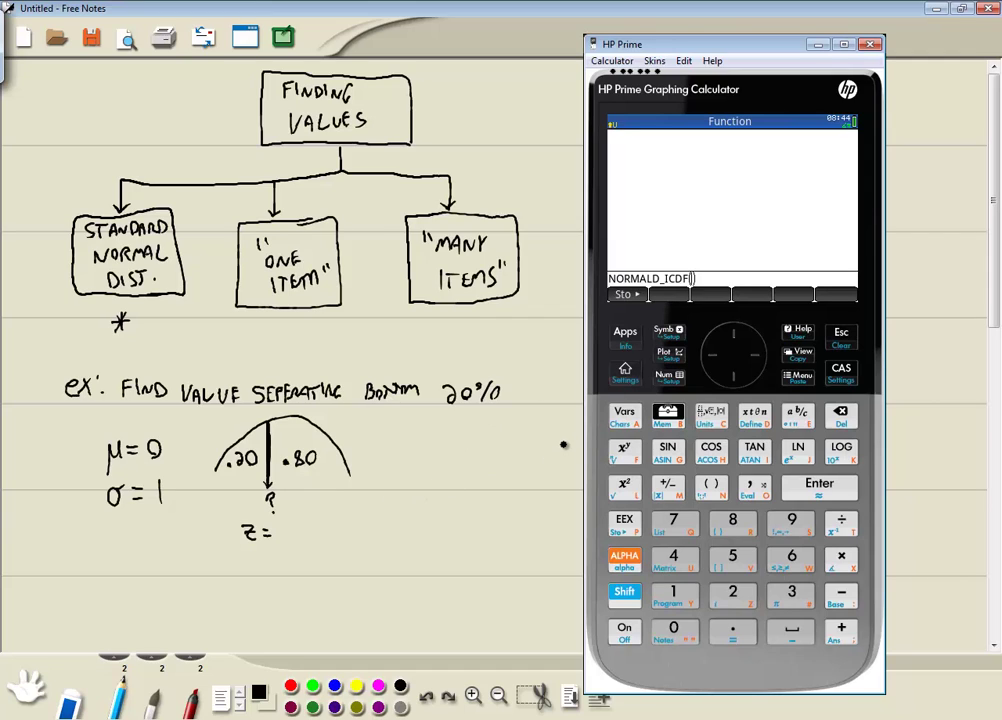
# Step: Enter arguments 0, 1, .2 and evaluate, giving -.841621233573
pyautogui.click(676, 627)
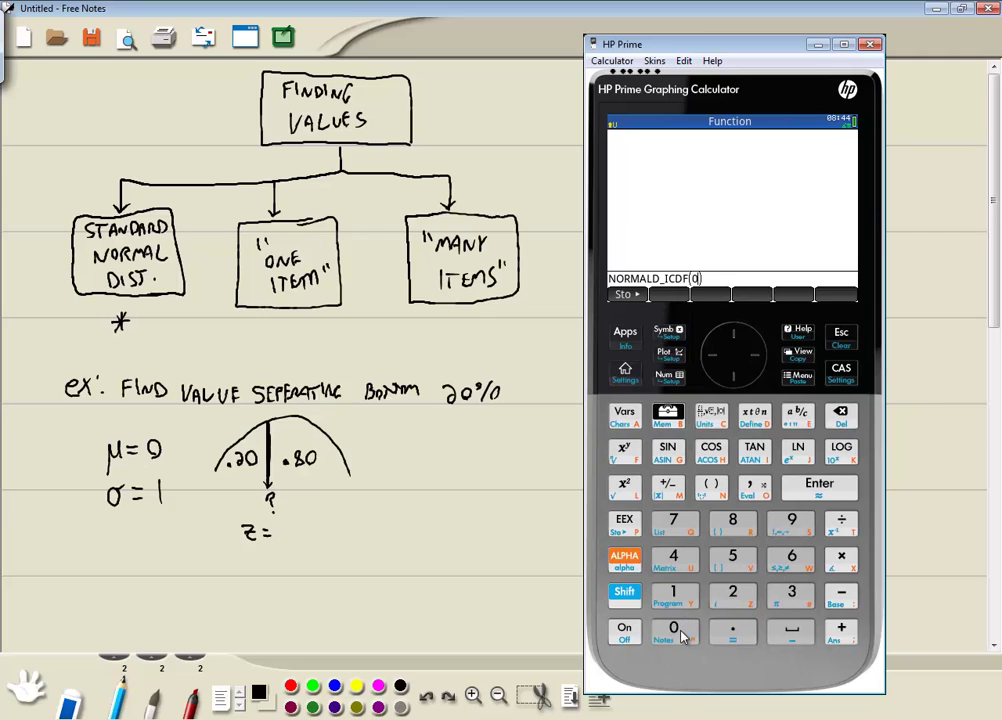
pyautogui.click(749, 485)
pyautogui.click(673, 592)
pyautogui.click(749, 485)
pyautogui.click(733, 633)
pyautogui.click(733, 595)
pyautogui.click(675, 628)
pyautogui.click(828, 491)
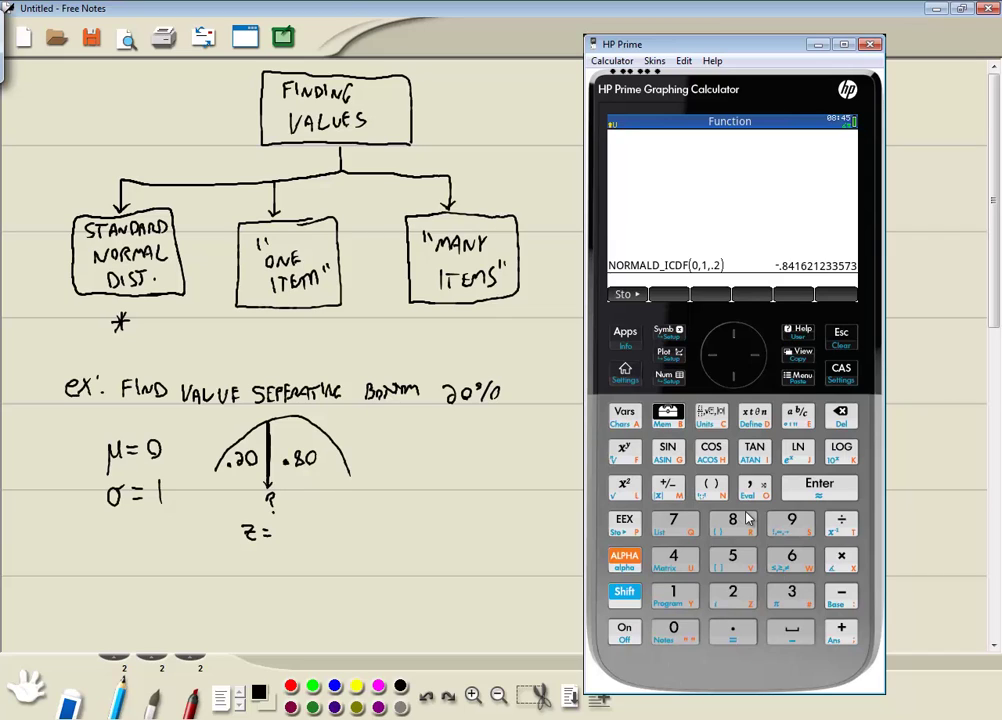
# Step: Write z = -.84 beside the first curve, checking the calculator result
pyautogui.click(398, 468)
pyautogui.moveTo(396, 465)
pyautogui.mouseDown()
pyautogui.moveTo(413, 489)
pyautogui.moveTo(432, 474)
pyautogui.mouseUp()
pyautogui.moveTo(420, 481)
pyautogui.mouseDown()
pyautogui.moveTo(510, 481)
pyautogui.moveTo(509, 490)
pyautogui.mouseUp()
pyautogui.click(472, 485)
pyautogui.hotkey('alt', 'Tab')
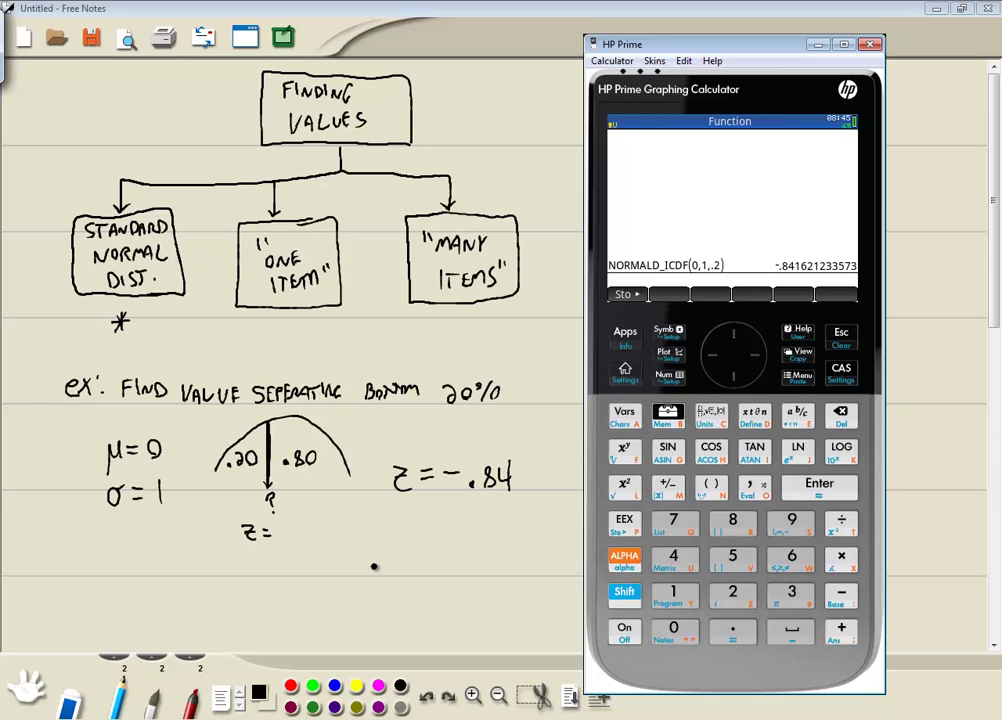
pyautogui.hotkey('alt', 'Tab')
# Step: Below it, write the second example 'ex: FIND VALUE SEPERATING TOP 30%'
pyautogui.scroll(-5, 374, 566)
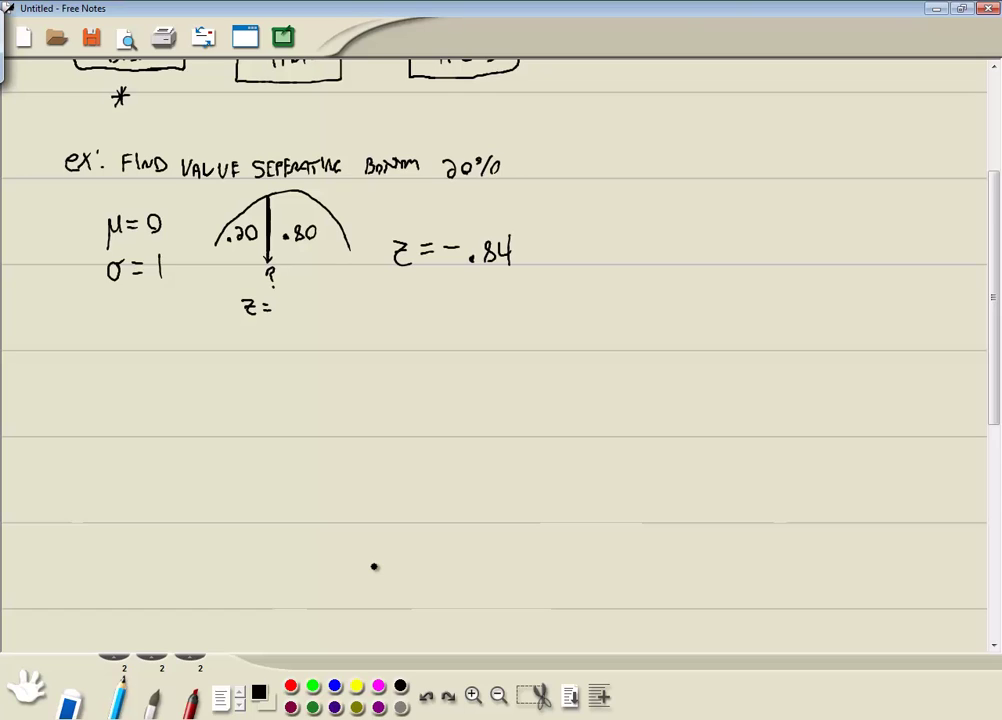
pyautogui.moveTo(66, 362); pyautogui.dragTo(95, 370)
pyautogui.click(103, 357)
pyautogui.click(103, 367)
pyautogui.moveTo(95, 355)
pyautogui.mouseDown()
pyautogui.moveTo(84, 371)
pyautogui.moveTo(130, 370)
pyautogui.mouseUp()
pyautogui.moveTo(130, 355); pyautogui.dragTo(142, 355)
pyautogui.moveTo(130, 362)
pyautogui.mouseDown()
pyautogui.moveTo(149, 370)
pyautogui.moveTo(167, 355)
pyautogui.moveTo(172, 370)
pyautogui.moveTo(205, 356)
pyautogui.moveTo(218, 370)
pyautogui.mouseUp()
pyautogui.moveTo(209, 364)
pyautogui.mouseDown()
pyautogui.moveTo(229, 370)
pyautogui.moveTo(242, 357)
pyautogui.moveTo(246, 369)
pyautogui.moveTo(268, 369)
pyautogui.moveTo(298, 356)
pyautogui.moveTo(425, 350)
pyautogui.moveTo(508, 358)
pyautogui.moveTo(473, 354)
pyautogui.mouseUp()
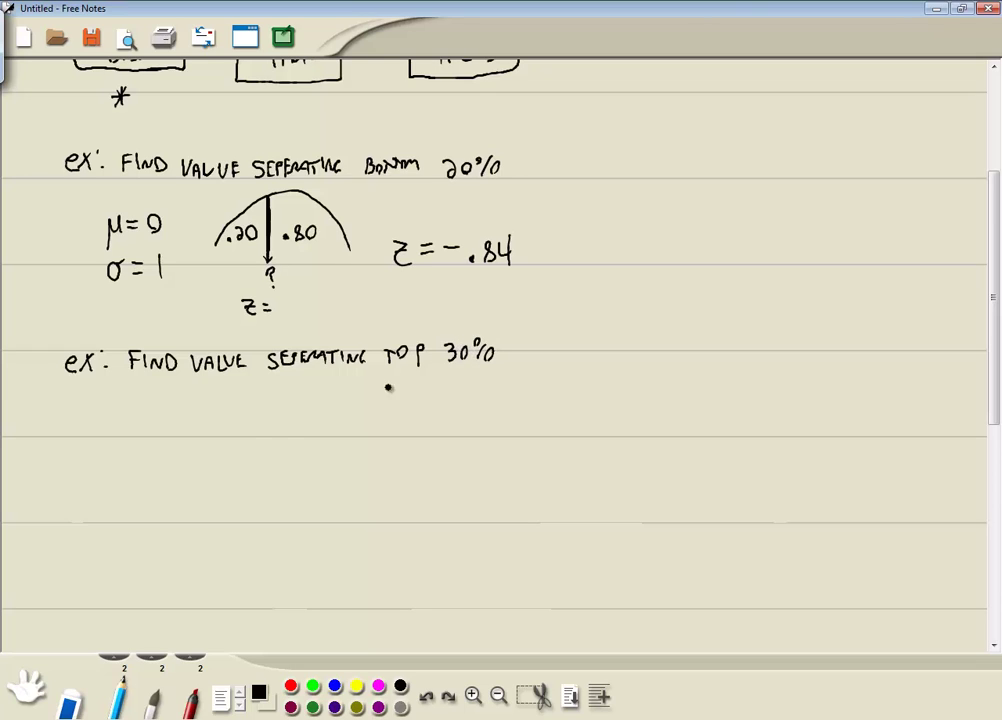
# Step: Sketch a bell curve divided into .70 and .30, labelled 'z =' underneath
pyautogui.moveTo(219, 445)
pyautogui.mouseDown()
pyautogui.moveTo(244, 414)
pyautogui.moveTo(282, 394)
pyautogui.moveTo(338, 405)
pyautogui.moveTo(372, 452)
pyautogui.mouseUp()
pyautogui.moveTo(317, 397)
pyautogui.mouseDown()
pyautogui.moveTo(319, 451)
pyautogui.moveTo(348, 424)
pyautogui.mouseUp()
pyautogui.click(328, 435)
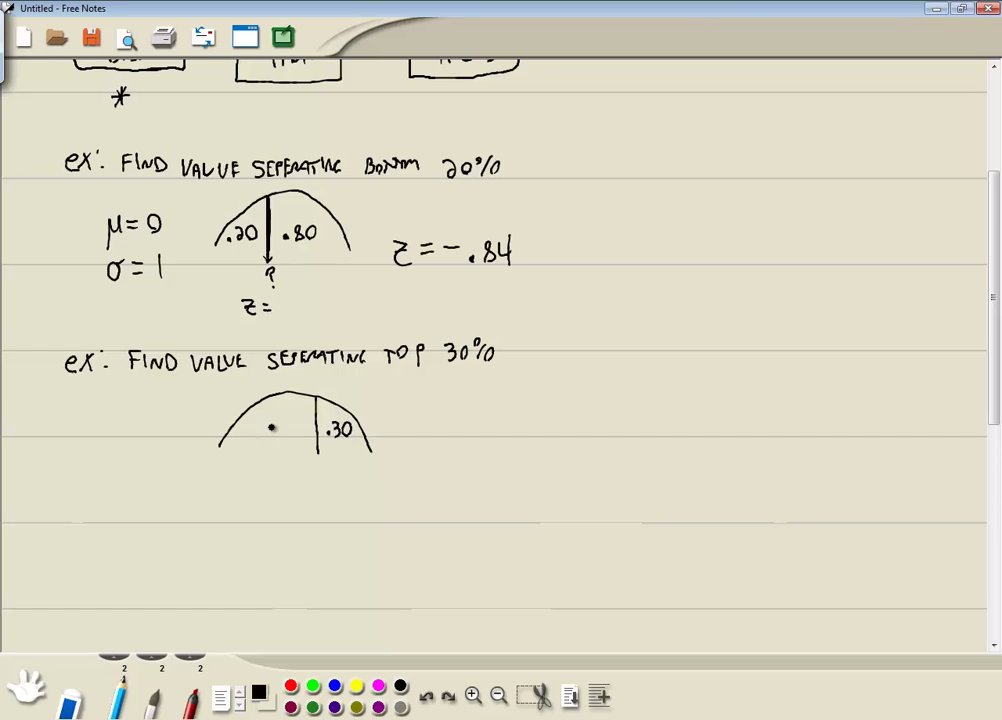
pyautogui.click(257, 433)
pyautogui.moveTo(265, 421)
pyautogui.mouseDown()
pyautogui.moveTo(271, 437)
pyautogui.moveTo(283, 421)
pyautogui.moveTo(317, 452)
pyautogui.moveTo(325, 447)
pyautogui.moveTo(312, 509)
pyautogui.moveTo(327, 498)
pyautogui.mouseUp()
pyautogui.moveTo(315, 505); pyautogui.dragTo(327, 505)
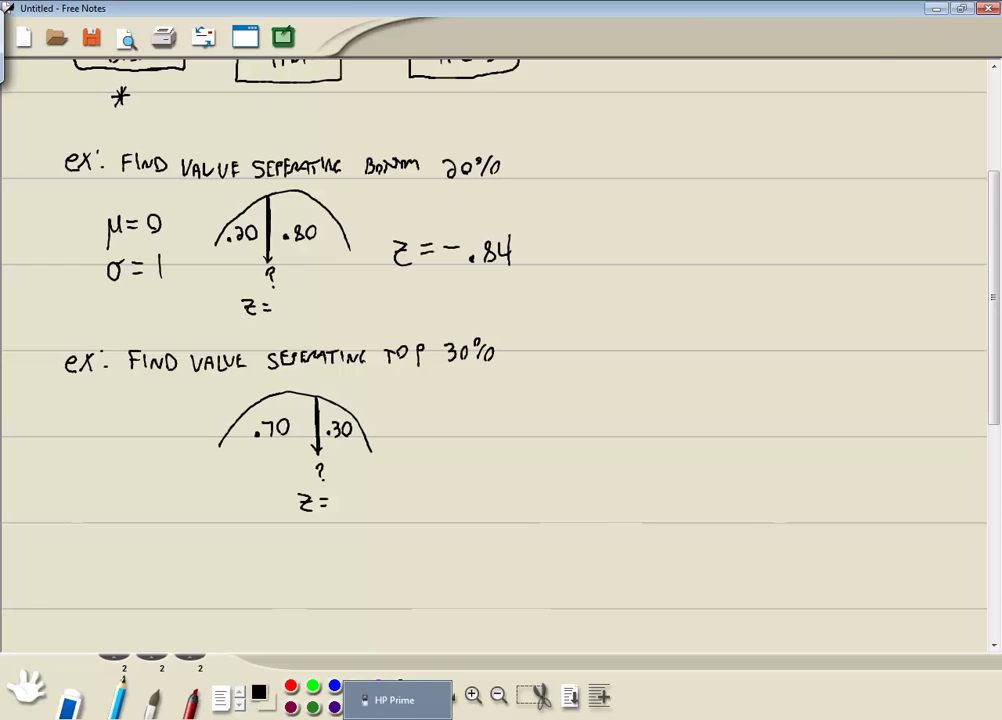
# Step: Insert NORMALD_ICDF in HP Prime via Probability > Inverse > Normal
pyautogui.click(436, 648)
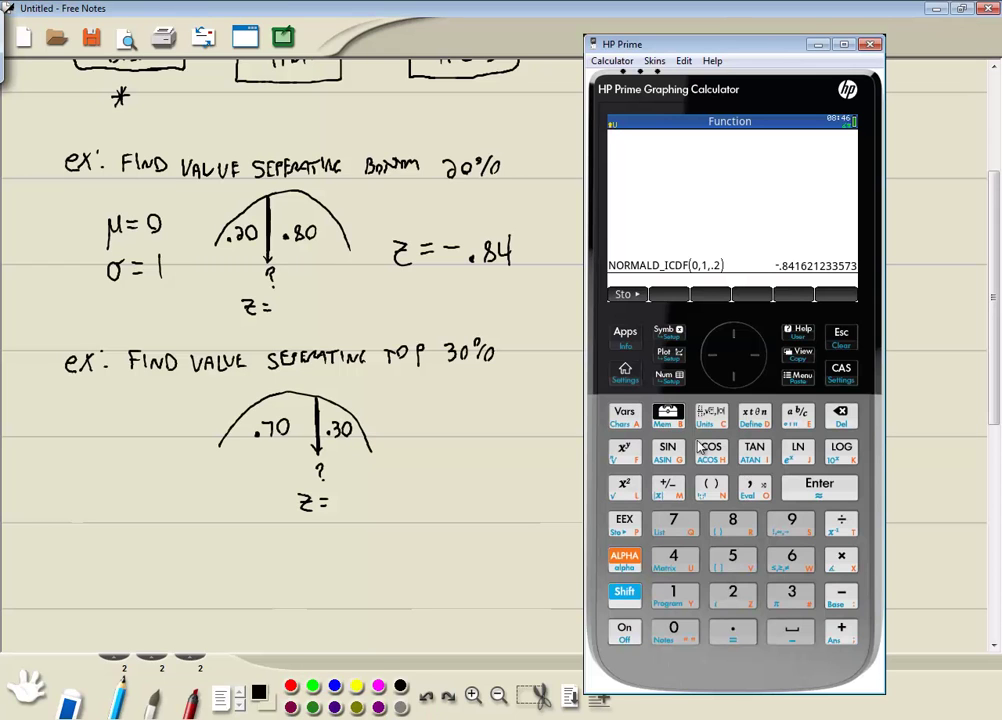
pyautogui.click(668, 414)
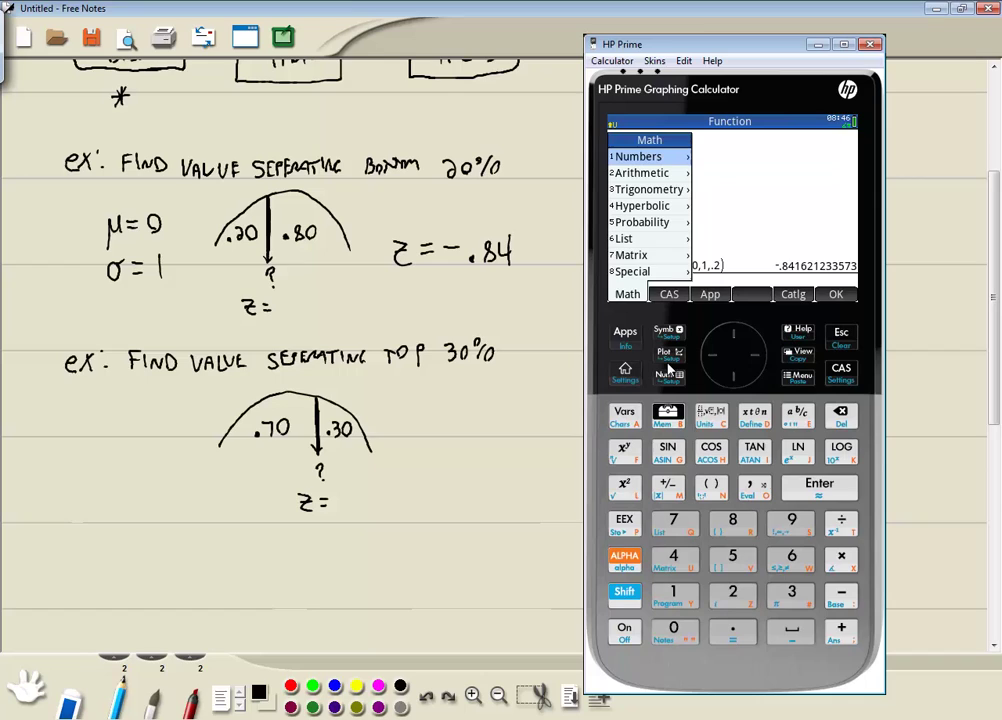
pyautogui.click(731, 557)
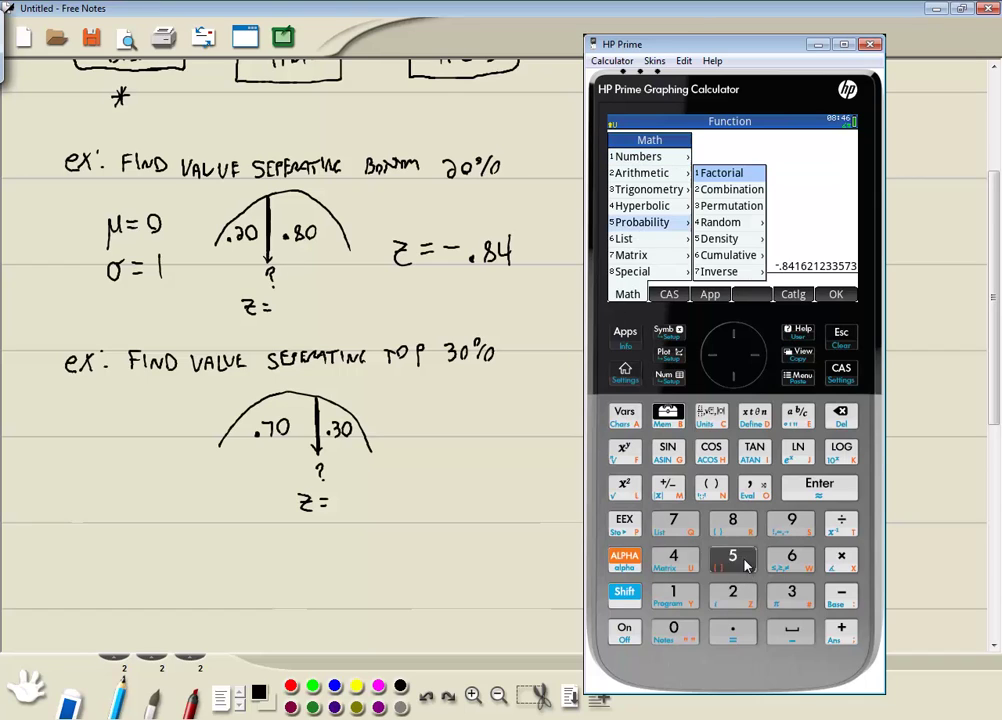
pyautogui.click(673, 520)
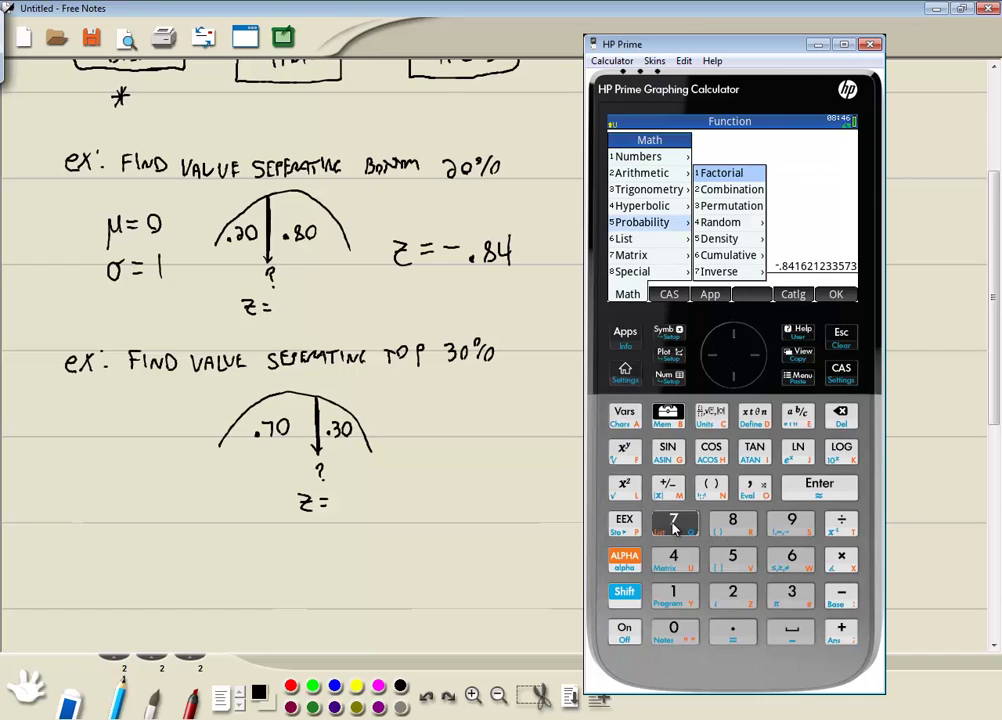
pyautogui.click(673, 594)
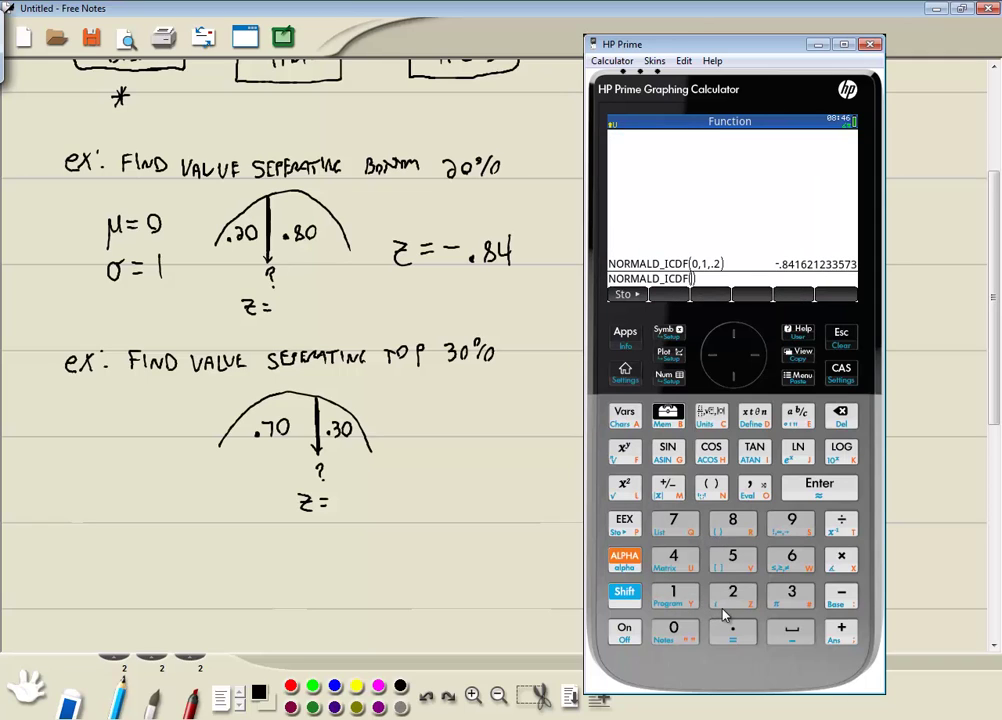
# Step: Evaluate NORMALD_ICDF(0,1,.7) = .524400512708 and write z = 0.52 beside the second curve
pyautogui.click(673, 628)
pyautogui.click(750, 487)
pyautogui.write('1')
pyautogui.click(752, 487)
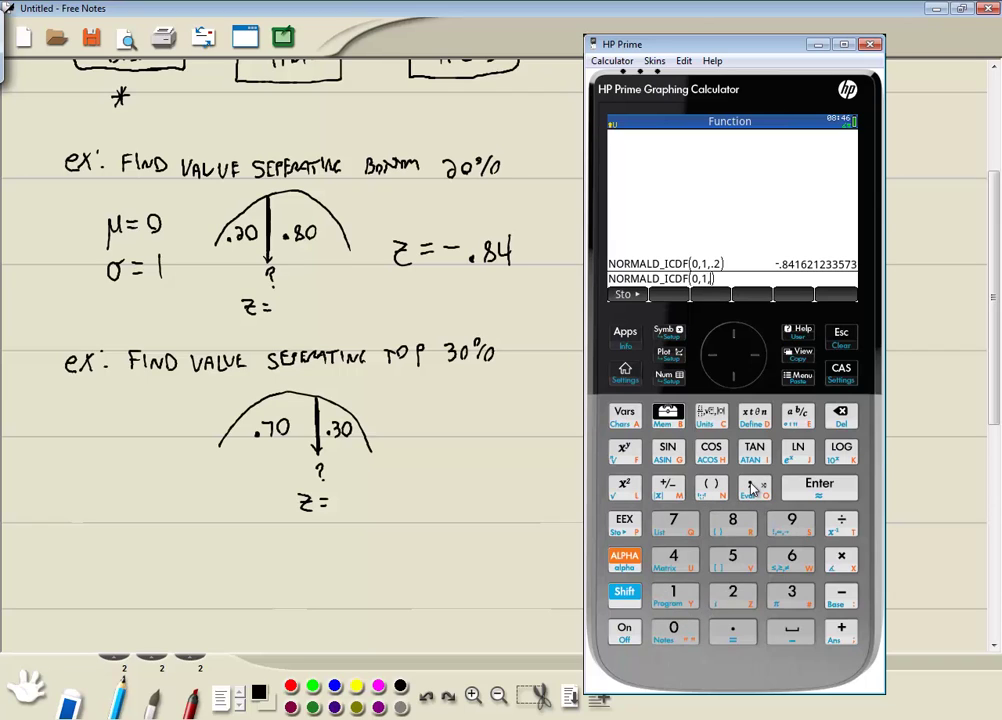
pyautogui.click(737, 632)
pyautogui.click(680, 523)
pyautogui.click(673, 630)
pyautogui.click(828, 490)
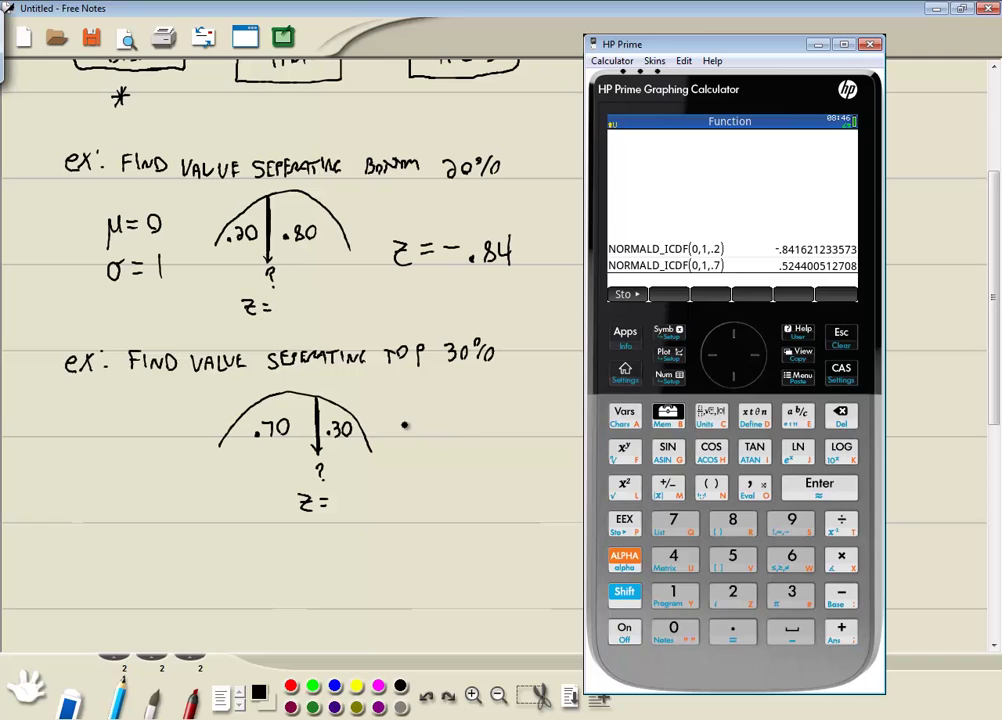
pyautogui.moveTo(414, 429)
pyautogui.mouseDown()
pyautogui.moveTo(473, 447)
pyautogui.moveTo(491, 434)
pyautogui.moveTo(495, 442)
pyautogui.moveTo(498, 432)
pyautogui.moveTo(477, 457)
pyautogui.moveTo(415, 449)
pyautogui.moveTo(442, 404)
pyautogui.moveTo(514, 456)
pyautogui.mouseUp()
# Step: Circle z = -.84 and write the third example heading for the middle 95%
pyautogui.moveTo(518, 279)
pyautogui.mouseDown()
pyautogui.moveTo(407, 284)
pyautogui.moveTo(380, 246)
pyautogui.moveTo(460, 213)
pyautogui.moveTo(523, 251)
pyautogui.moveTo(505, 276)
pyautogui.mouseUp()
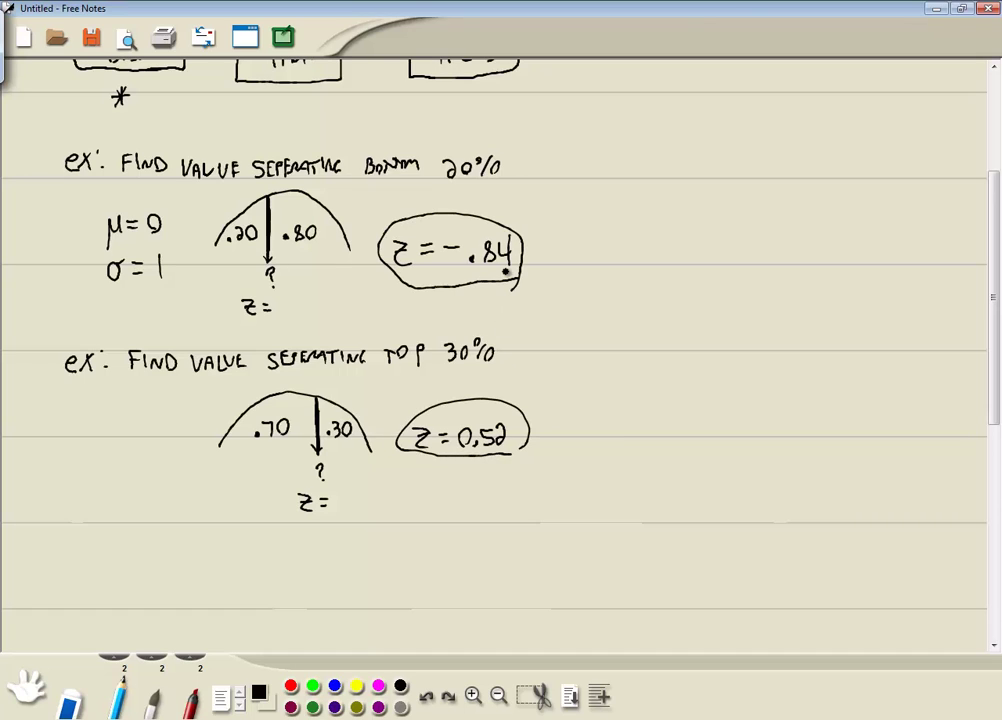
pyautogui.scroll(-5, 506, 271)
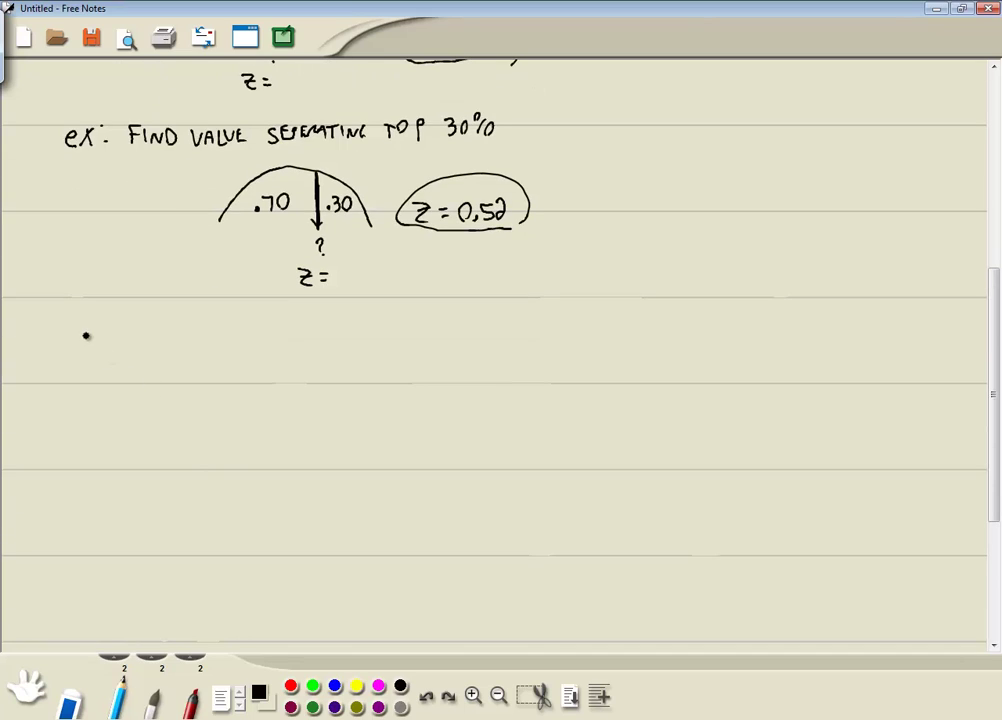
pyautogui.moveTo(86, 340); pyautogui.dragTo(124, 332)
pyautogui.moveTo(147, 327)
pyautogui.mouseDown()
pyautogui.moveTo(212, 329)
pyautogui.moveTo(241, 343)
pyautogui.moveTo(264, 335)
pyautogui.moveTo(263, 347)
pyautogui.moveTo(282, 335)
pyautogui.moveTo(273, 331)
pyautogui.moveTo(273, 340)
pyautogui.moveTo(290, 334)
pyautogui.moveTo(290, 344)
pyautogui.moveTo(297, 324)
pyautogui.moveTo(331, 345)
pyautogui.moveTo(348, 333)
pyautogui.moveTo(390, 347)
pyautogui.moveTo(407, 329)
pyautogui.moveTo(432, 343)
pyautogui.moveTo(447, 333)
pyautogui.moveTo(500, 343)
pyautogui.moveTo(530, 329)
pyautogui.moveTo(548, 340)
pyautogui.moveTo(622, 342)
pyautogui.mouseUp()
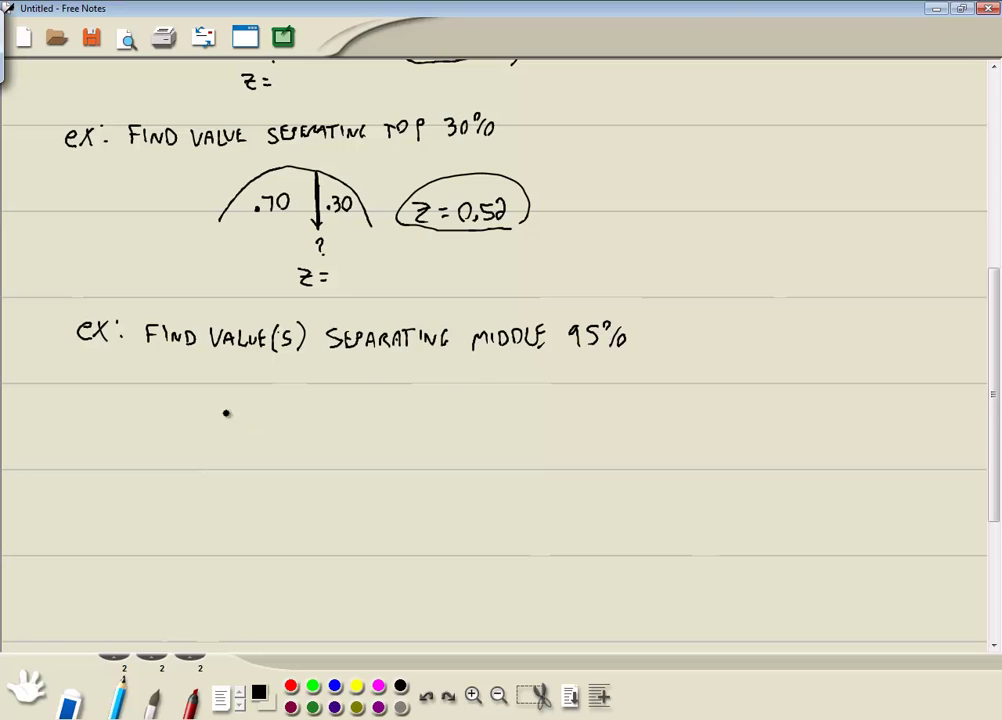
# Step: Sketch a bell curve with two dividers, labelling the areas .025, .95 and .025
pyautogui.moveTo(206, 438)
pyautogui.mouseDown()
pyautogui.moveTo(289, 382)
pyautogui.moveTo(377, 375)
pyautogui.moveTo(453, 438)
pyautogui.mouseUp()
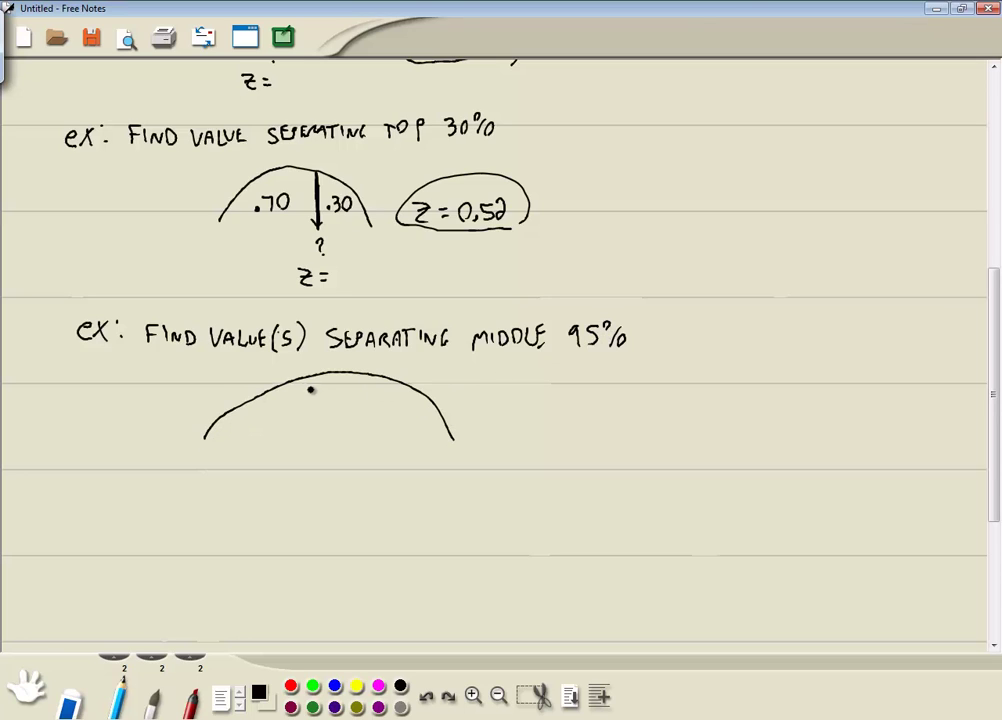
pyautogui.moveTo(292, 384); pyautogui.dragTo(295, 455)
pyautogui.moveTo(373, 371); pyautogui.dragTo(378, 457)
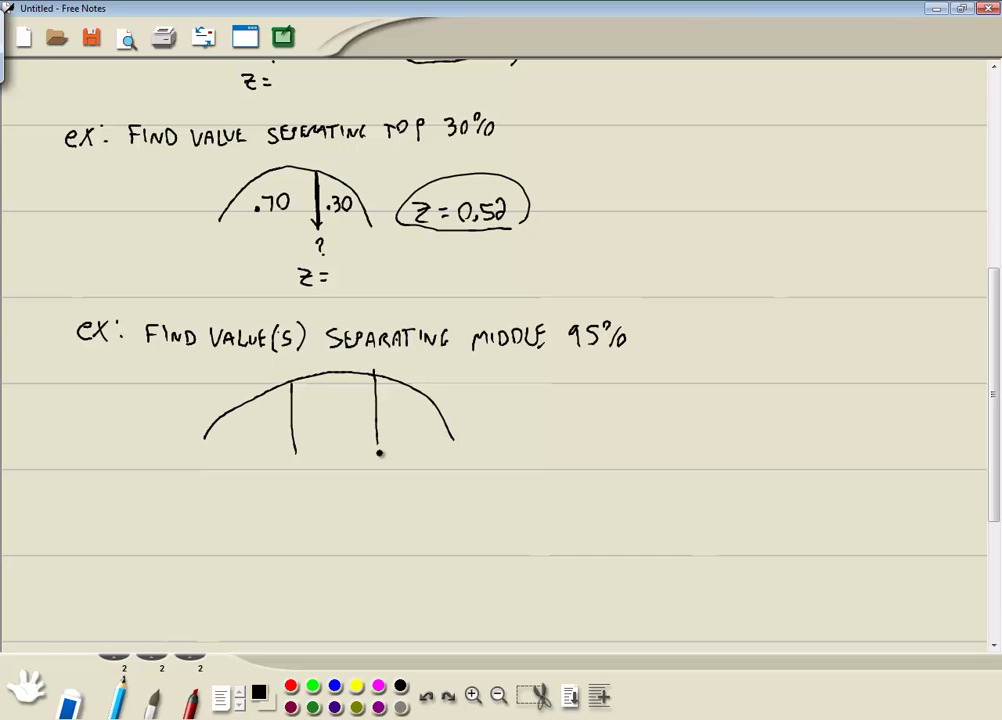
pyautogui.moveTo(332, 413)
pyautogui.mouseDown()
pyautogui.moveTo(334, 429)
pyautogui.moveTo(345, 427)
pyautogui.mouseUp()
pyautogui.moveTo(245, 428); pyautogui.dragTo(263, 441)
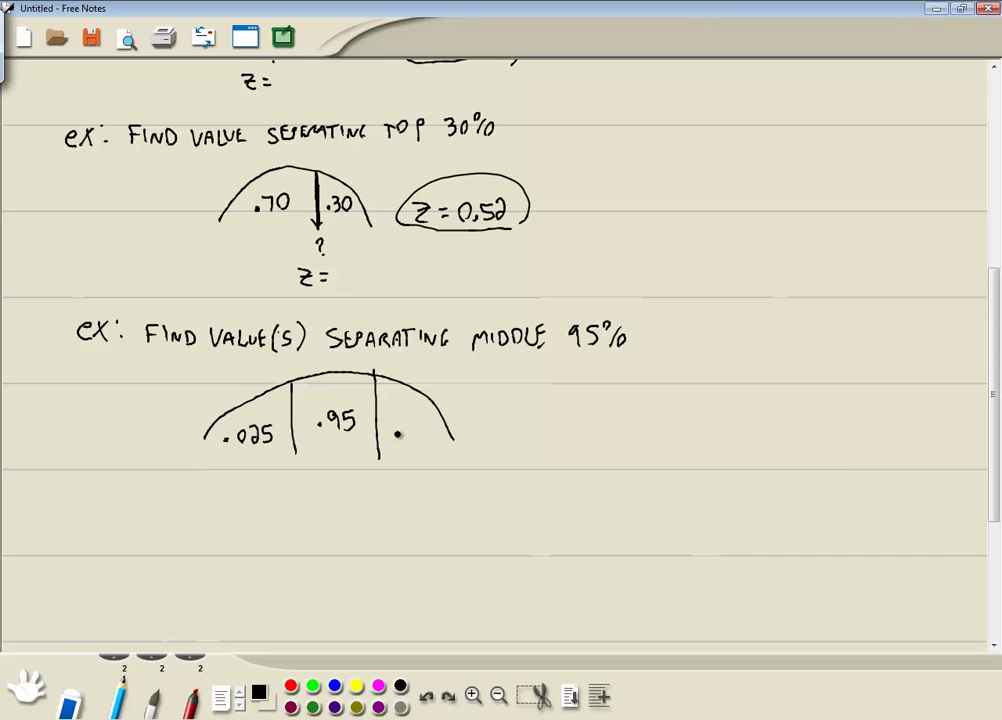
pyautogui.moveTo(401, 420); pyautogui.dragTo(418, 432)
# Step: Turn both dividers into arrows pointing to question marks labelled z1 and z2
pyautogui.moveTo(291, 457); pyautogui.dragTo(297, 475)
pyautogui.moveTo(306, 467); pyautogui.dragTo(302, 497)
pyautogui.click(305, 504)
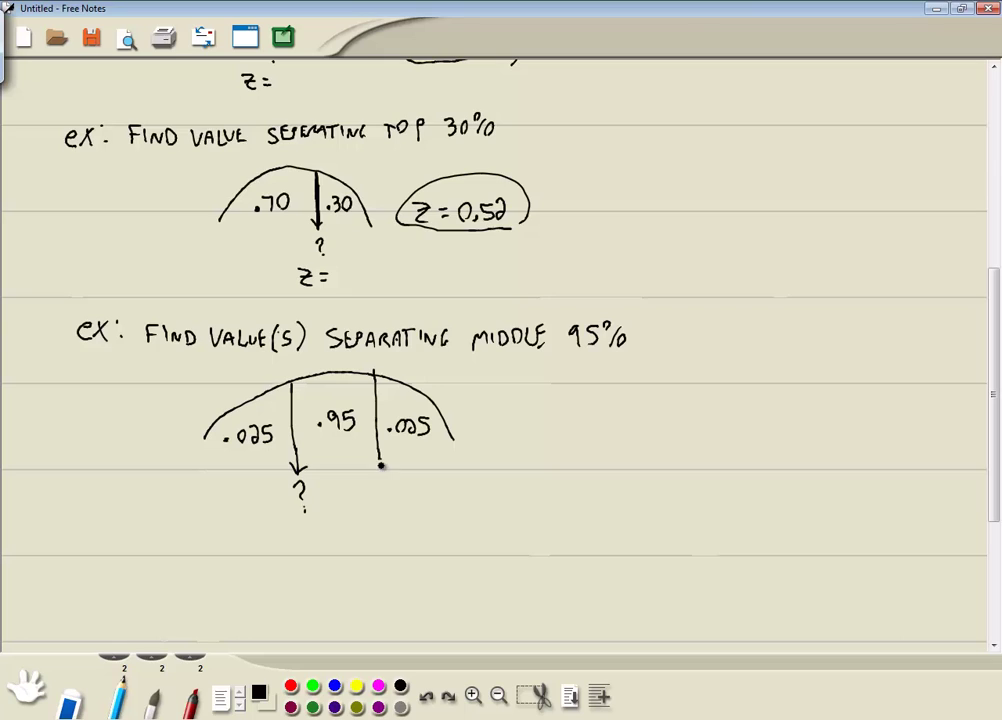
pyautogui.moveTo(374, 459); pyautogui.dragTo(380, 469)
pyautogui.moveTo(386, 460); pyautogui.dragTo(386, 499)
pyautogui.click(389, 506)
pyautogui.moveTo(292, 385); pyautogui.dragTo(295, 470)
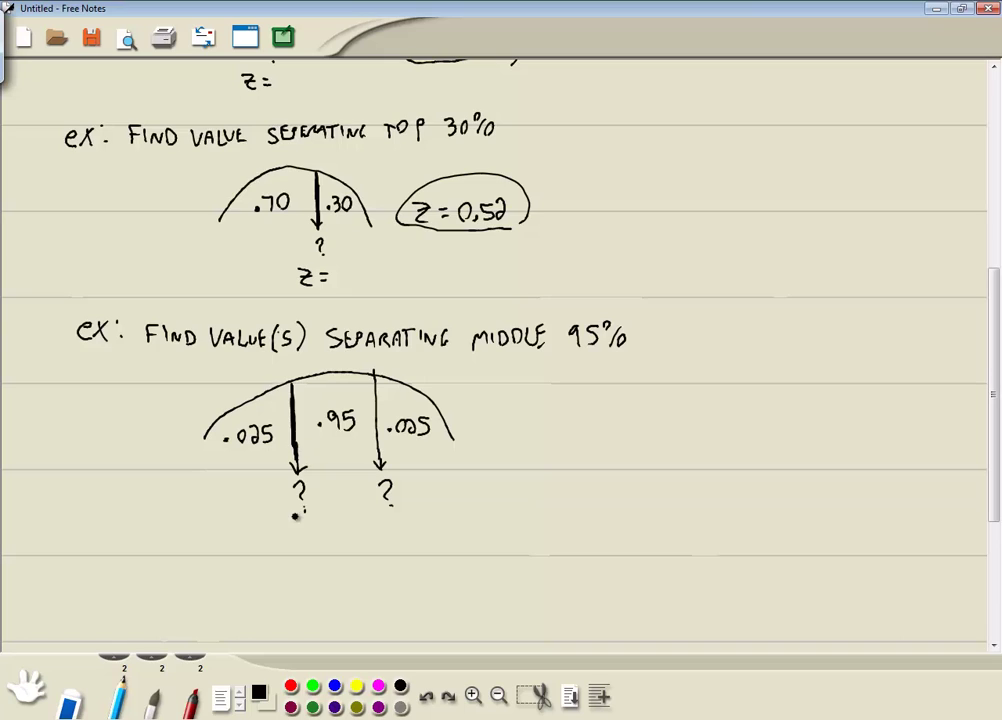
pyautogui.moveTo(286, 521); pyautogui.dragTo(309, 543)
pyautogui.moveTo(385, 522)
pyautogui.mouseDown()
pyautogui.moveTo(386, 539)
pyautogui.moveTo(404, 546)
pyautogui.mouseUp()
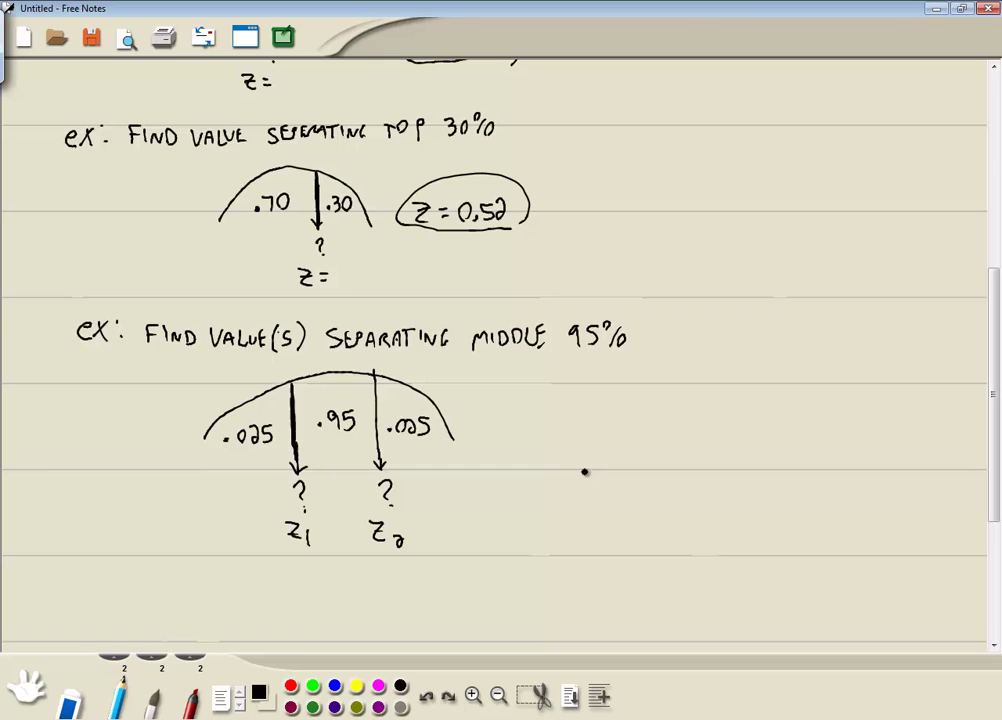
# Step: Write blank 'Z1 =' and 'Z2 =' answer lines to the right of the curve
pyautogui.moveTo(562, 407); pyautogui.dragTo(590, 432)
pyautogui.moveTo(597, 420); pyautogui.dragTo(605, 420)
pyautogui.moveTo(597, 428); pyautogui.dragTo(605, 428)
pyautogui.moveTo(565, 474)
pyautogui.mouseDown()
pyautogui.moveTo(600, 500)
pyautogui.moveTo(622, 481)
pyautogui.mouseUp()
pyautogui.moveTo(612, 487); pyautogui.dragTo(622, 487)
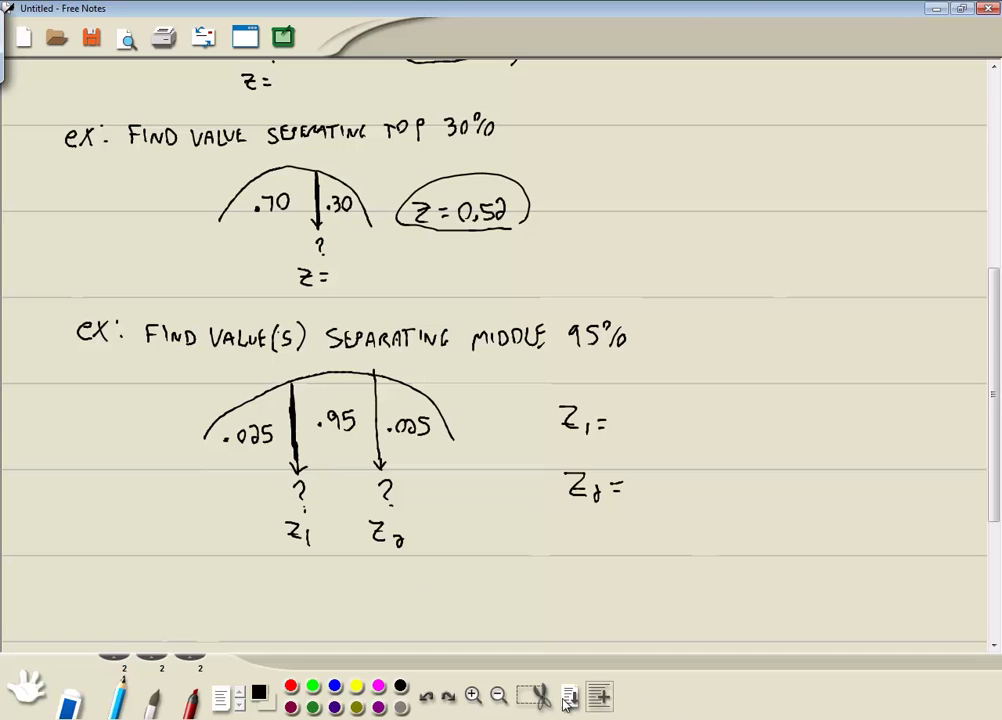
# Step: Insert the NORMALD_ICDF inverse normal function in HP Prime
pyautogui.hotkey('alt', 'Tab')
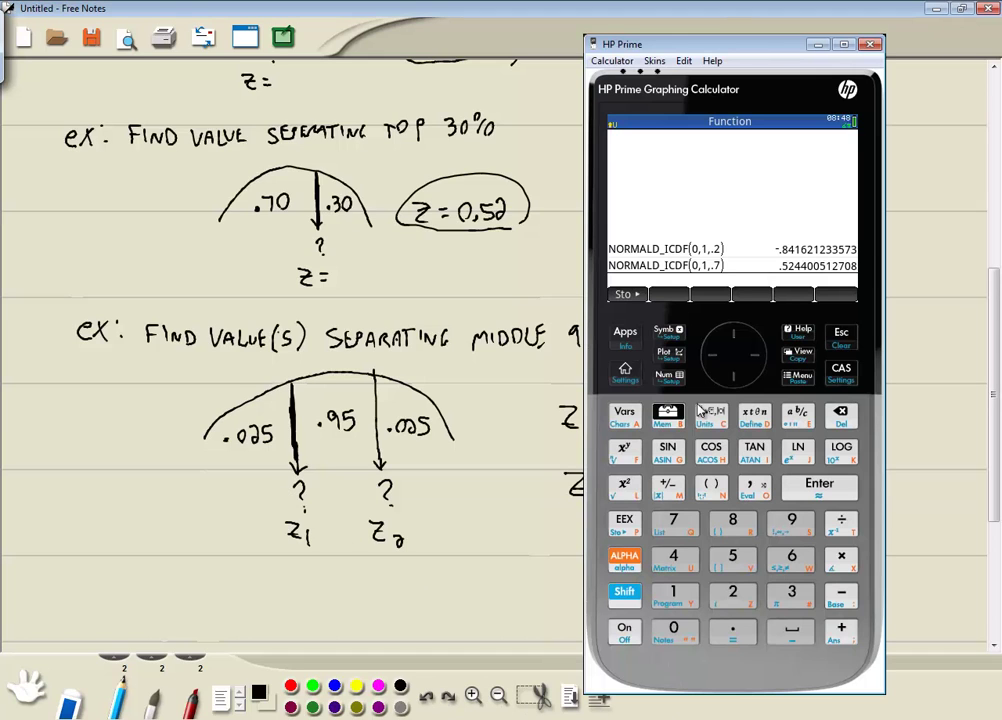
pyautogui.click(667, 412)
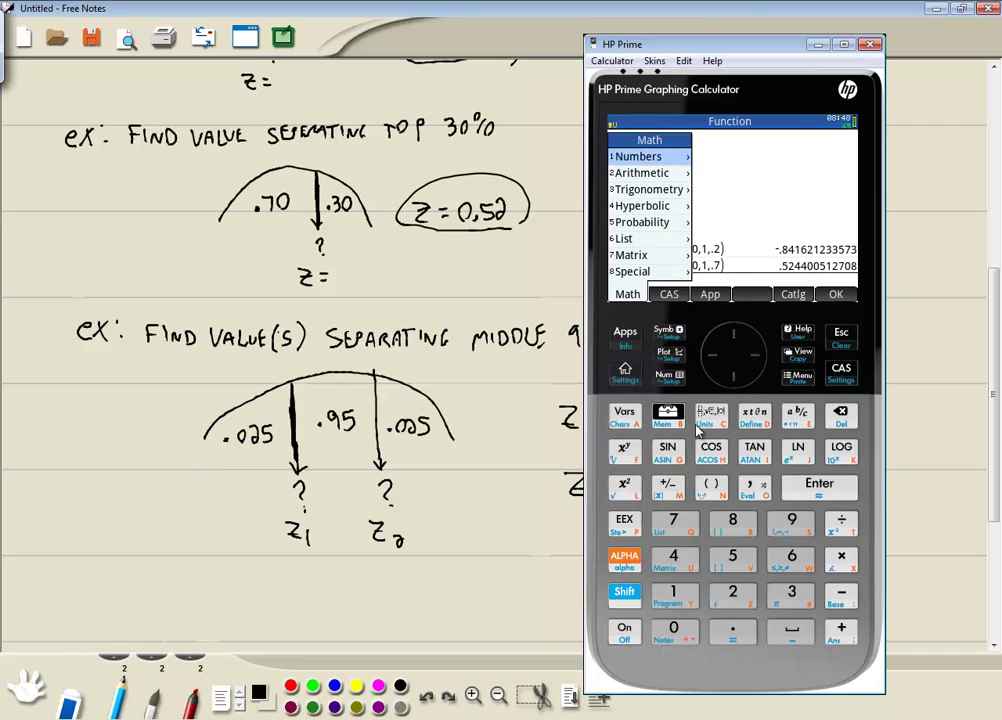
pyautogui.click(730, 552)
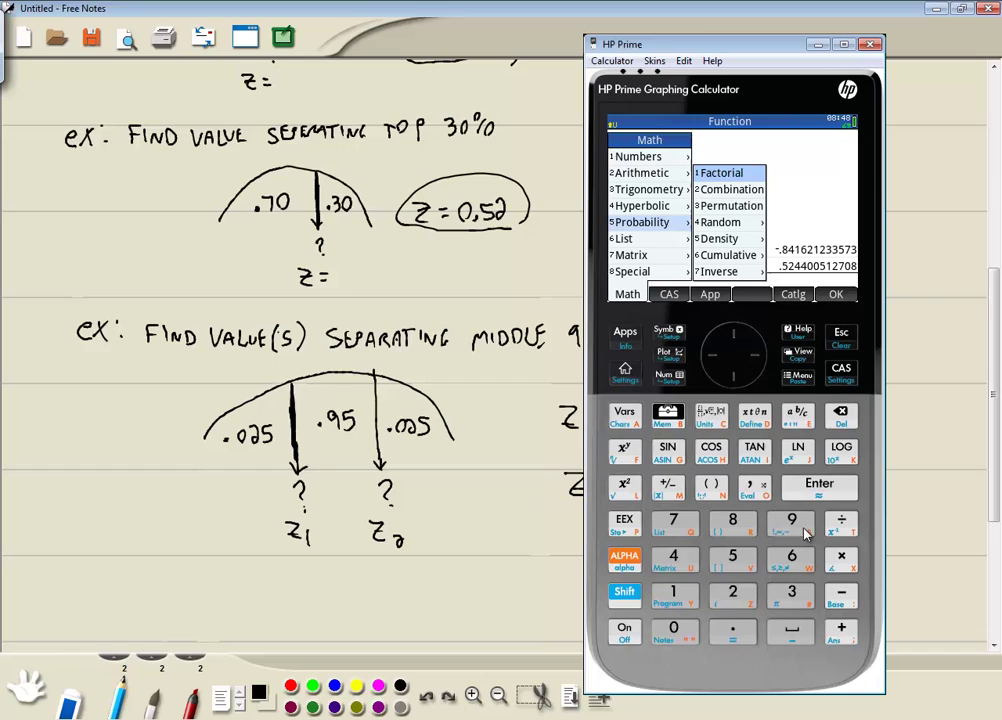
pyautogui.click(673, 519)
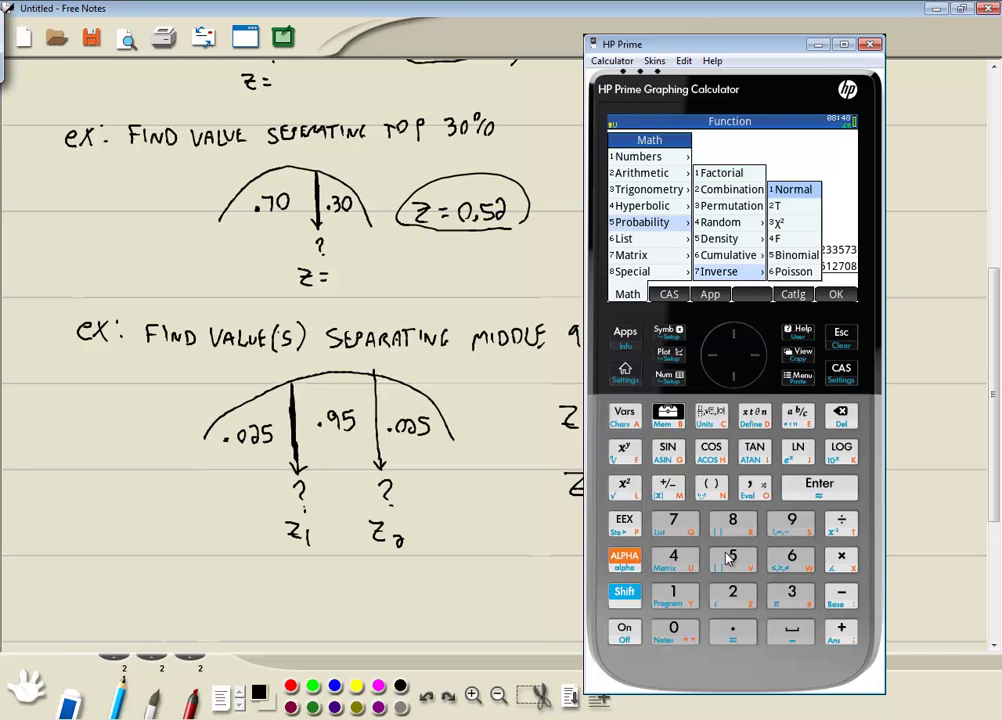
pyautogui.click(673, 596)
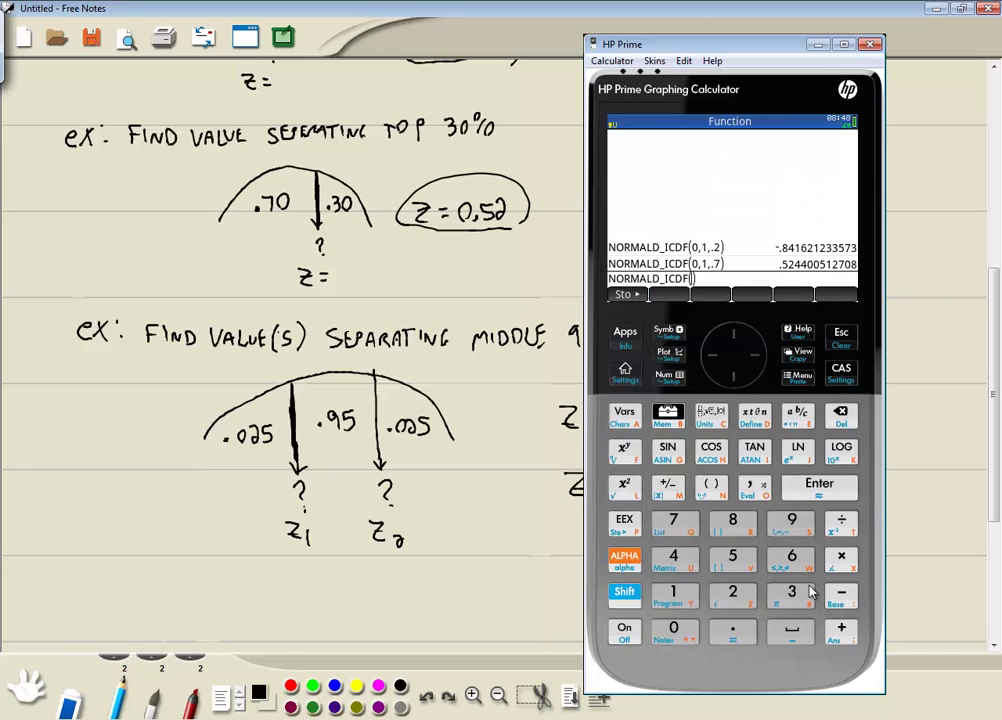
# Step: Evaluate NORMALD_ICDF(0,1,.025) = -1.95996398454 and write -1.96 after Z1 =
pyautogui.click(675, 626)
pyautogui.click(749, 484)
pyautogui.click(673, 594)
pyautogui.click(757, 487)
pyautogui.click(735, 633)
pyautogui.click(677, 630)
pyautogui.click(735, 596)
pyautogui.click(745, 565)
pyautogui.click(825, 488)
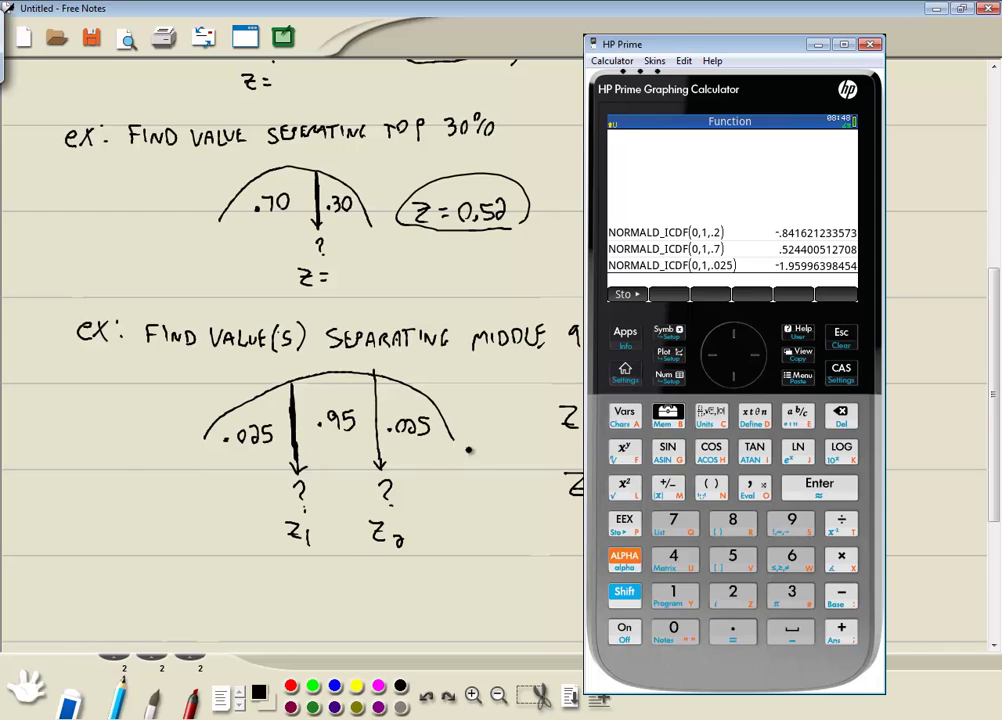
pyautogui.click(478, 460)
pyautogui.moveTo(621, 421)
pyautogui.mouseDown()
pyautogui.moveTo(655, 431)
pyautogui.moveTo(684, 423)
pyautogui.mouseUp()
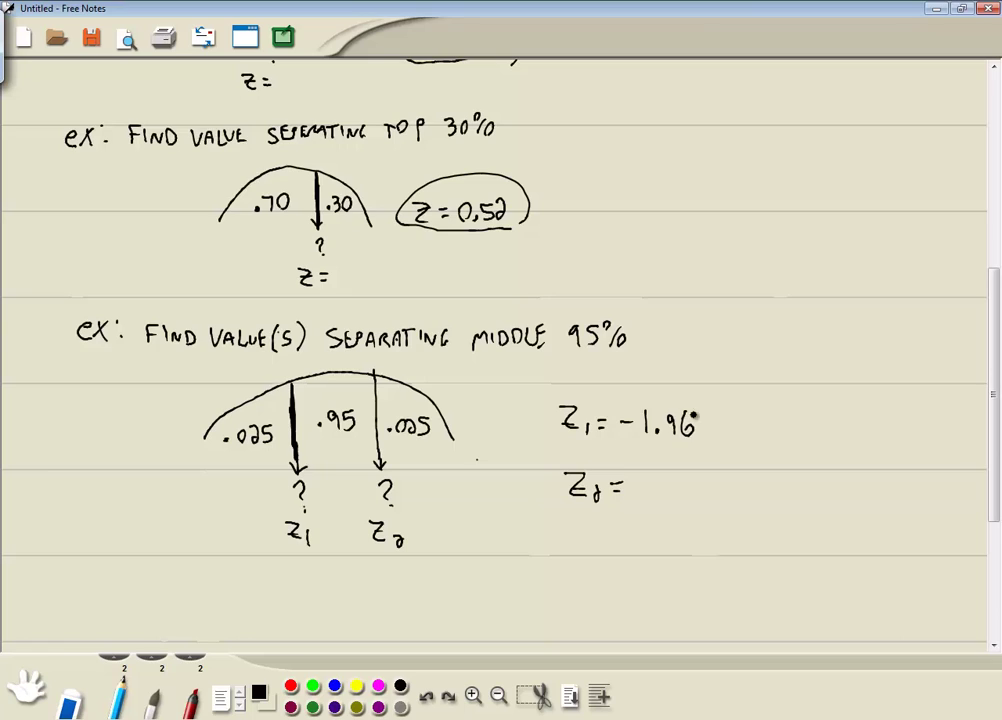
# Step: Trace in red the area left of the z2 divider, then return to black ink
pyautogui.click(291, 686)
pyautogui.moveTo(378, 456)
pyautogui.mouseDown()
pyautogui.moveTo(375, 388)
pyautogui.moveTo(375, 423)
pyautogui.moveTo(338, 404)
pyautogui.moveTo(245, 415)
pyautogui.moveTo(237, 427)
pyautogui.mouseUp()
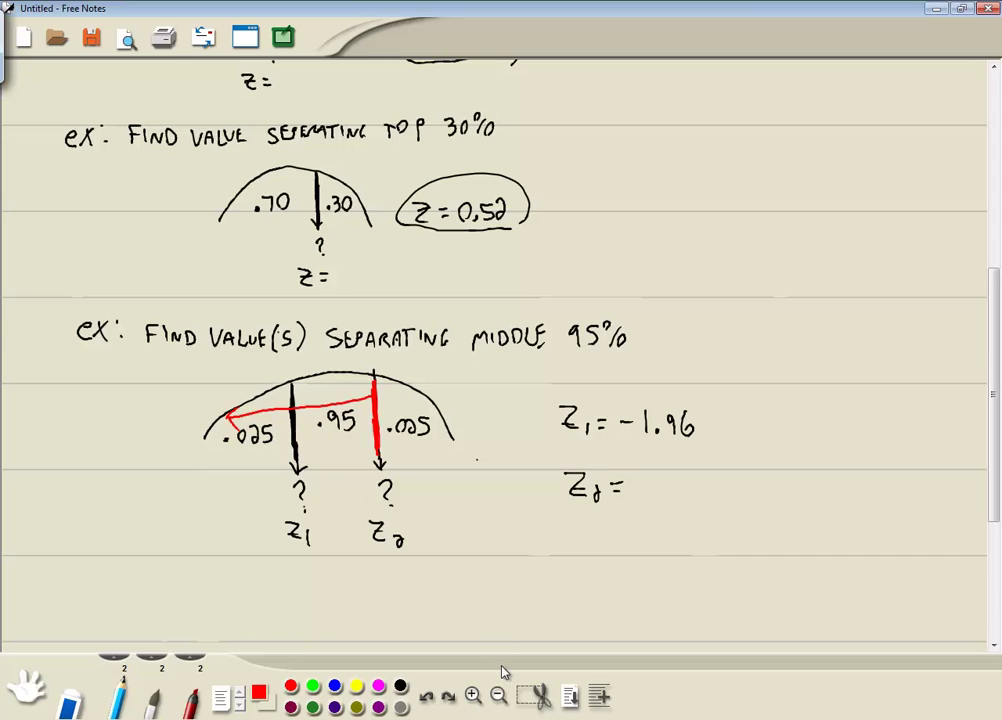
pyautogui.click(401, 687)
pyautogui.hotkey('alt', 'Tab')
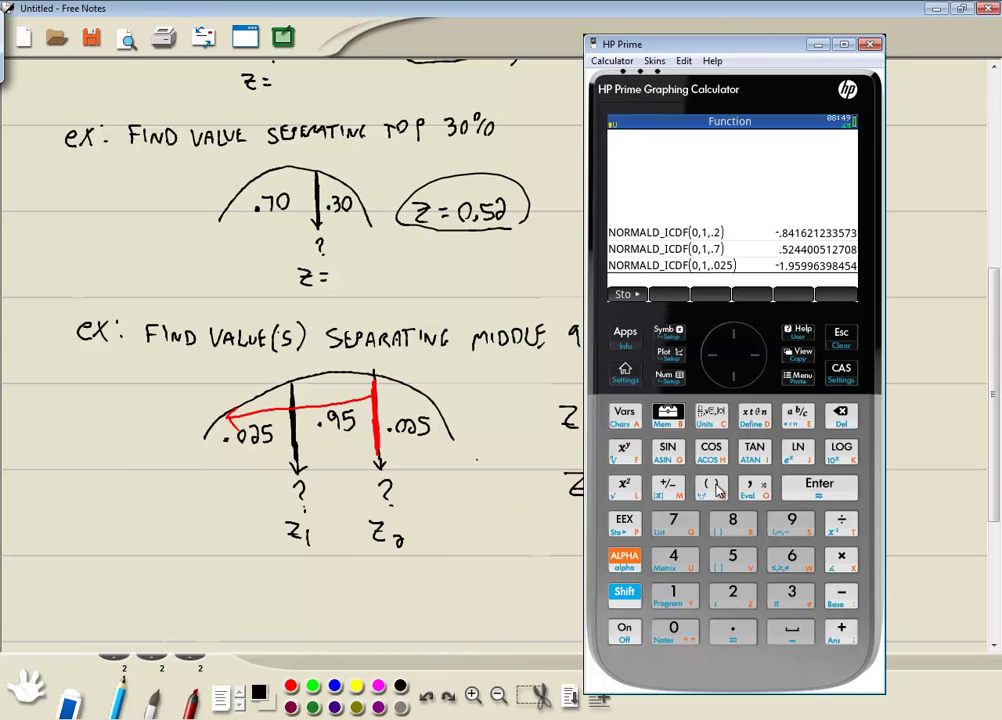
# Step: Insert HP Prime's inverse normal function from the Math probability functions
pyautogui.click(676, 424)
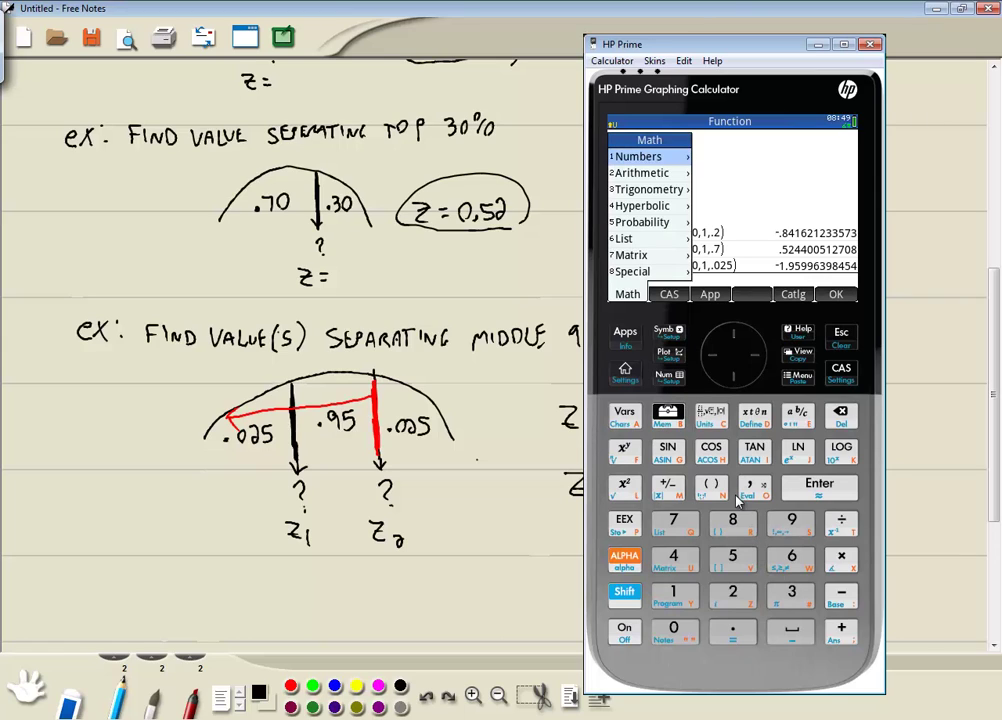
pyautogui.click(733, 558)
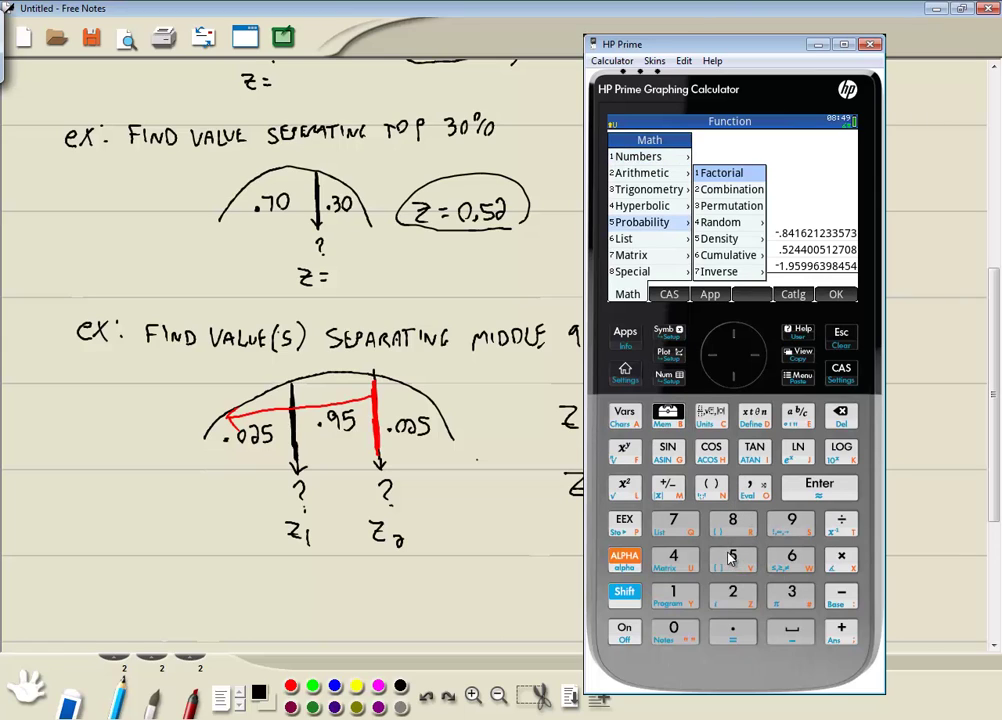
pyautogui.press('7')
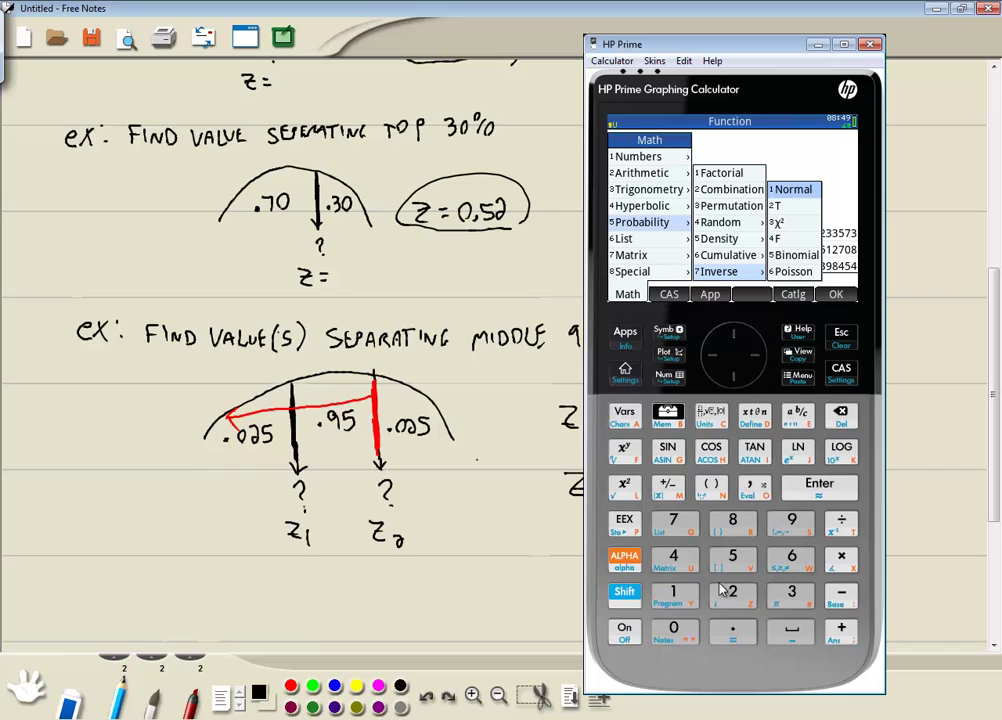
pyautogui.click(678, 598)
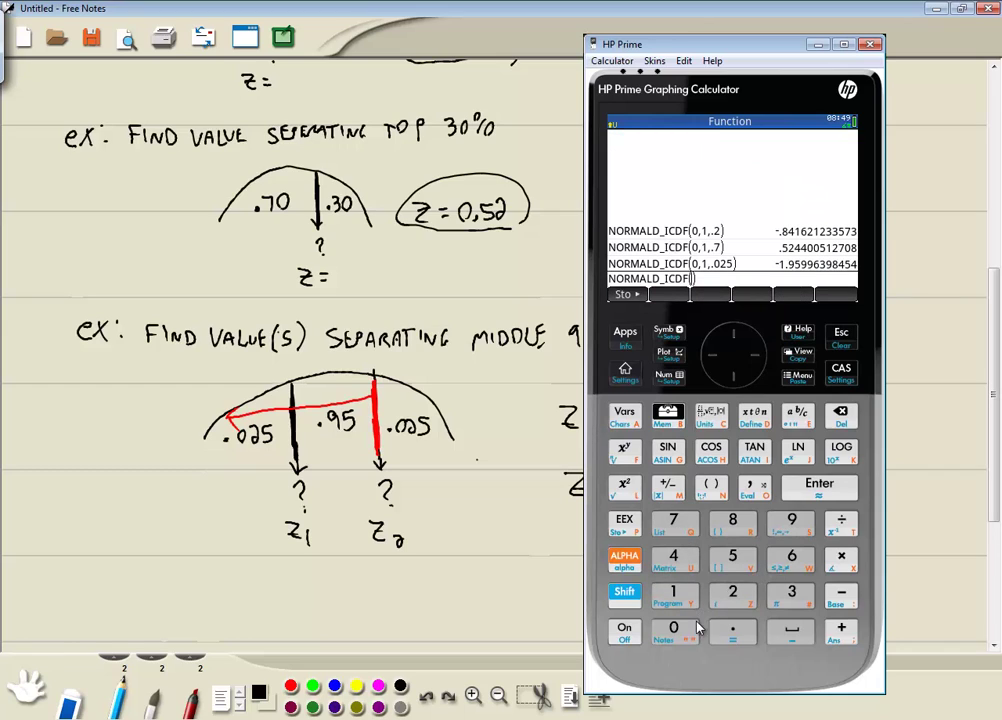
# Step: Evaluate NORMALD_ICDF(0,1,.975), getting about 1.96
pyautogui.click(675, 630)
pyautogui.click(754, 485)
pyautogui.click(673, 595)
pyautogui.click(757, 492)
pyautogui.click(732, 630)
pyautogui.click(791, 521)
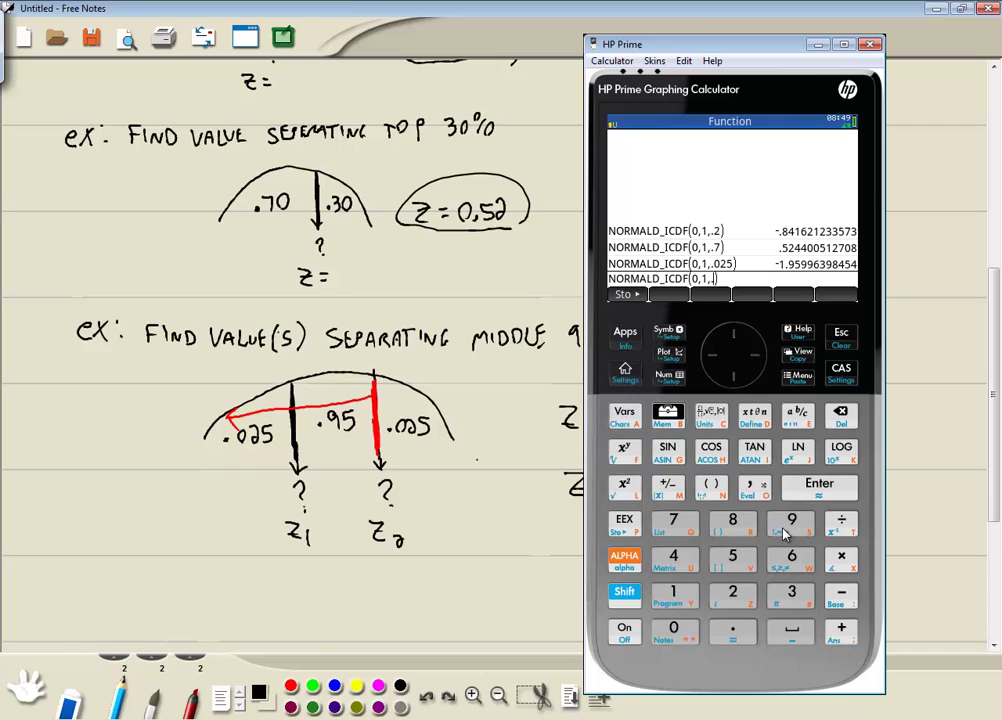
pyautogui.click(673, 520)
pyautogui.click(732, 558)
pyautogui.click(820, 487)
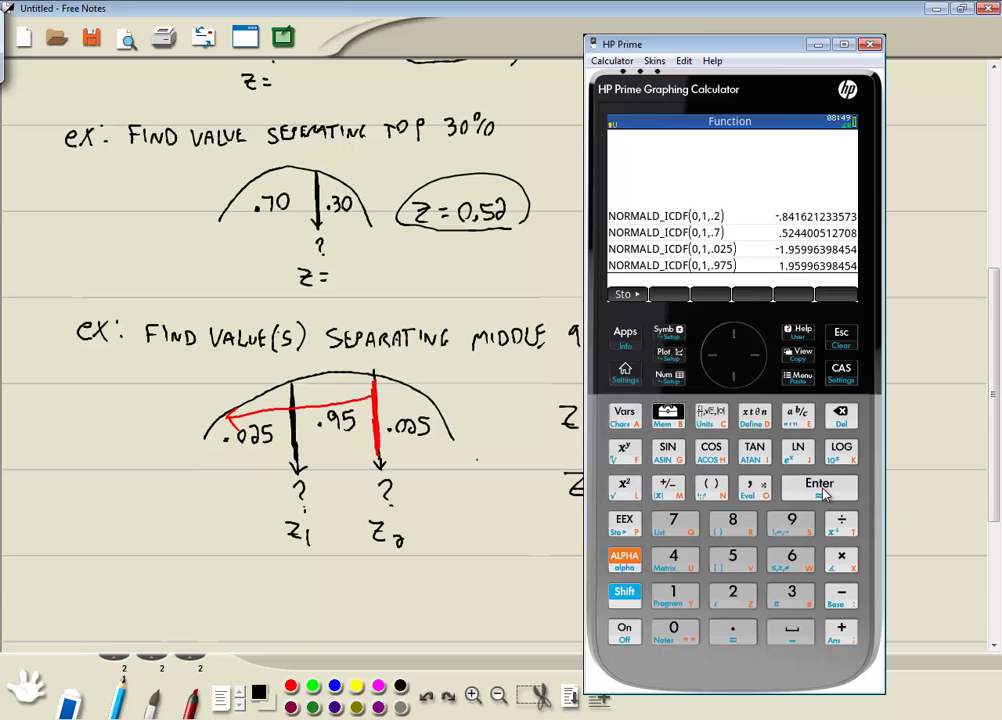
# Step: Back on the notes page, write 1.96 after Z2 = and scroll up
pyautogui.click(531, 440)
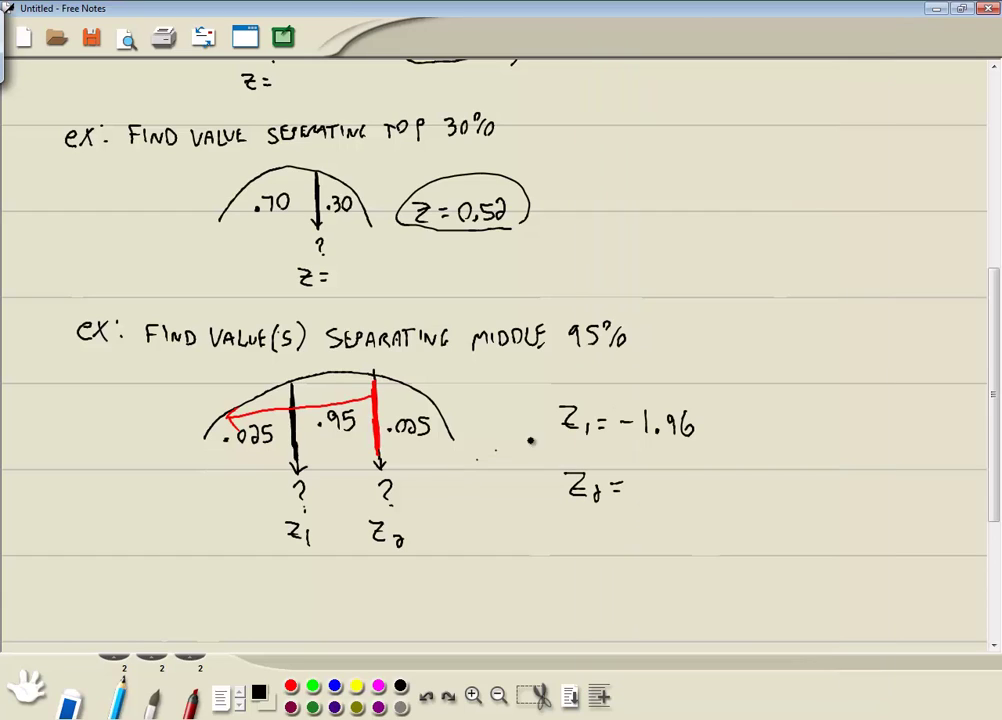
pyautogui.moveTo(645, 478)
pyautogui.mouseDown()
pyautogui.moveTo(686, 493)
pyautogui.moveTo(681, 511)
pyautogui.moveTo(563, 509)
pyautogui.moveTo(557, 401)
pyautogui.moveTo(657, 394)
pyautogui.moveTo(700, 407)
pyautogui.moveTo(712, 515)
pyautogui.mouseUp()
pyautogui.click(656, 500)
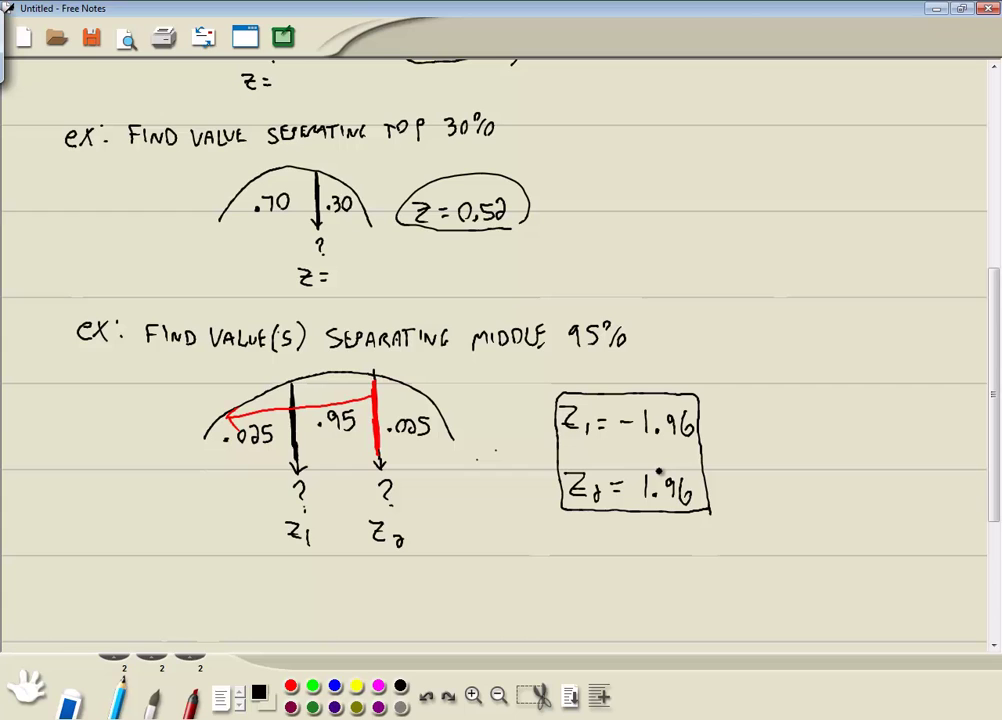
pyautogui.scroll(10, 600, 400)
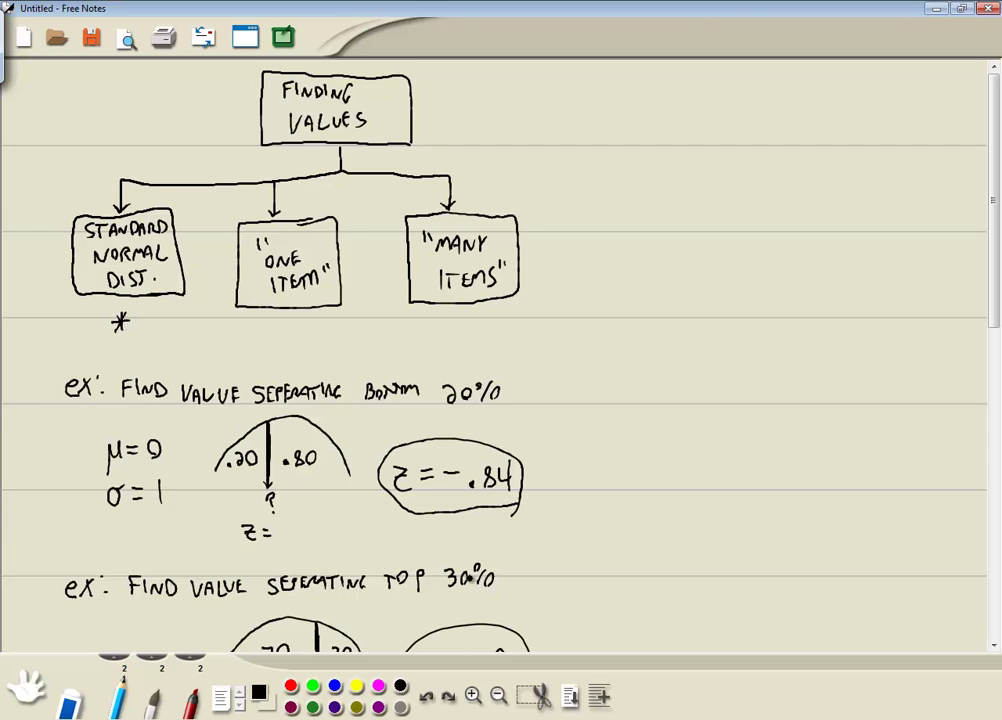
# Step: Draw a bell curve beside the -.84 answer, labelling its ends 3 HRS and 15min
pyautogui.scroll(-3, 381, 451)
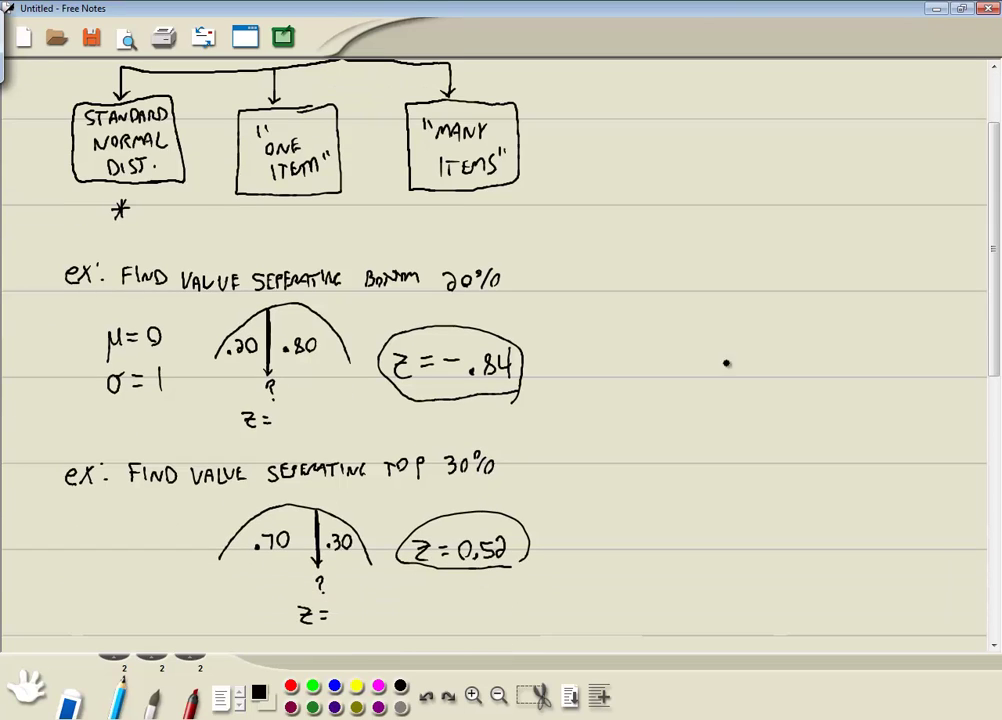
pyautogui.moveTo(653, 408)
pyautogui.mouseDown()
pyautogui.moveTo(722, 355)
pyautogui.moveTo(775, 348)
pyautogui.moveTo(855, 412)
pyautogui.mouseUp()
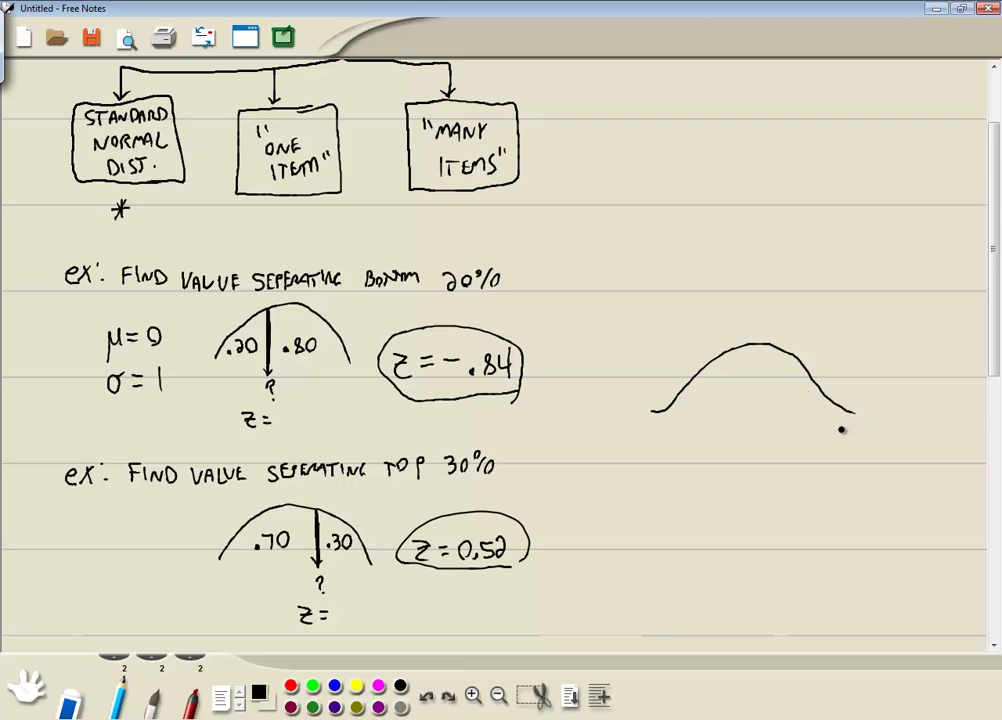
pyautogui.moveTo(836, 427)
pyautogui.mouseDown()
pyautogui.moveTo(876, 431)
pyautogui.moveTo(869, 441)
pyautogui.mouseUp()
pyautogui.moveTo(686, 435)
pyautogui.mouseDown()
pyautogui.moveTo(725, 440)
pyautogui.moveTo(716, 446)
pyautogui.mouseUp()
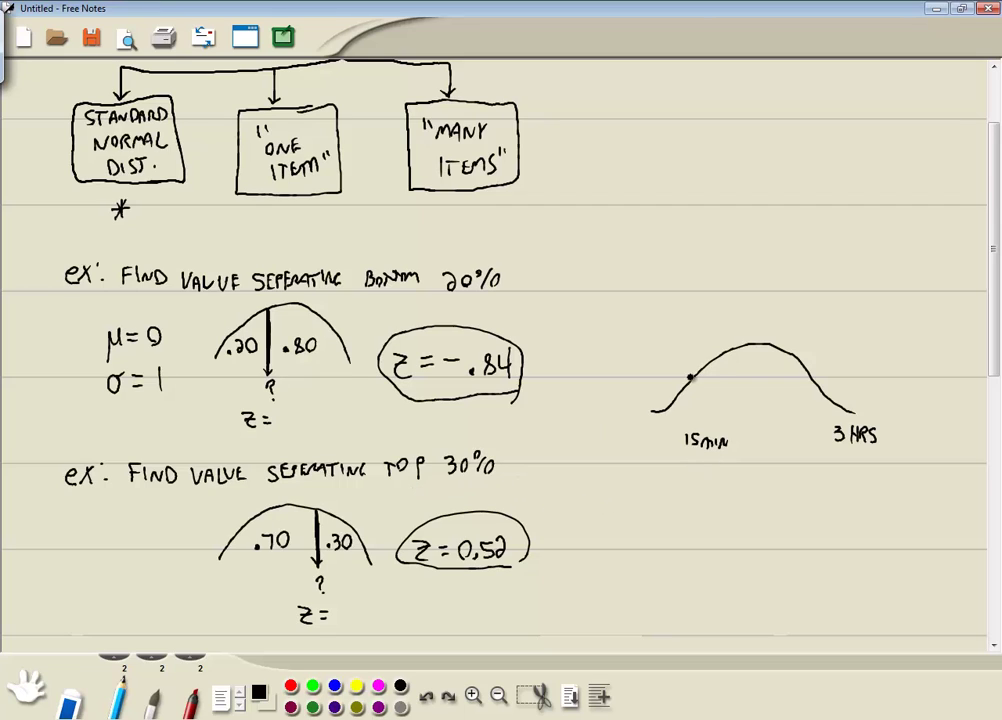
# Step: Divide the curve with a line and label the areas .30 and .70
pyautogui.moveTo(712, 367)
pyautogui.mouseDown()
pyautogui.moveTo(712, 433)
pyautogui.moveTo(690, 413)
pyautogui.moveTo(697, 402)
pyautogui.mouseUp()
pyautogui.click(683, 409)
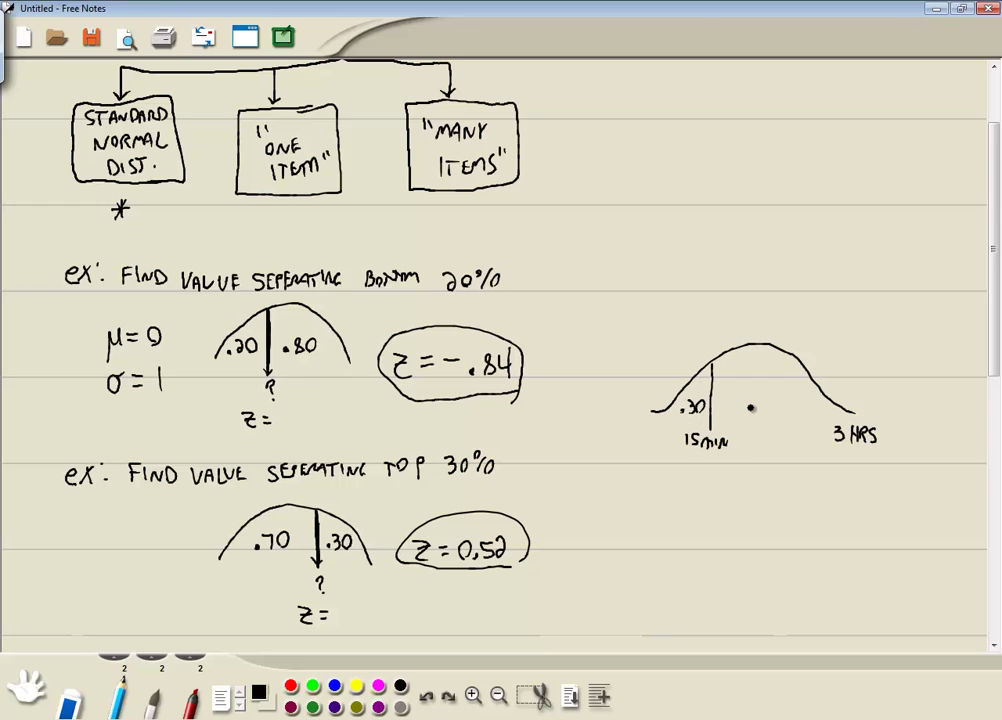
pyautogui.click(743, 410)
pyautogui.moveTo(751, 399)
pyautogui.mouseDown()
pyautogui.moveTo(757, 414)
pyautogui.moveTo(767, 400)
pyautogui.mouseUp()
pyautogui.scroll(3, 380, 330)
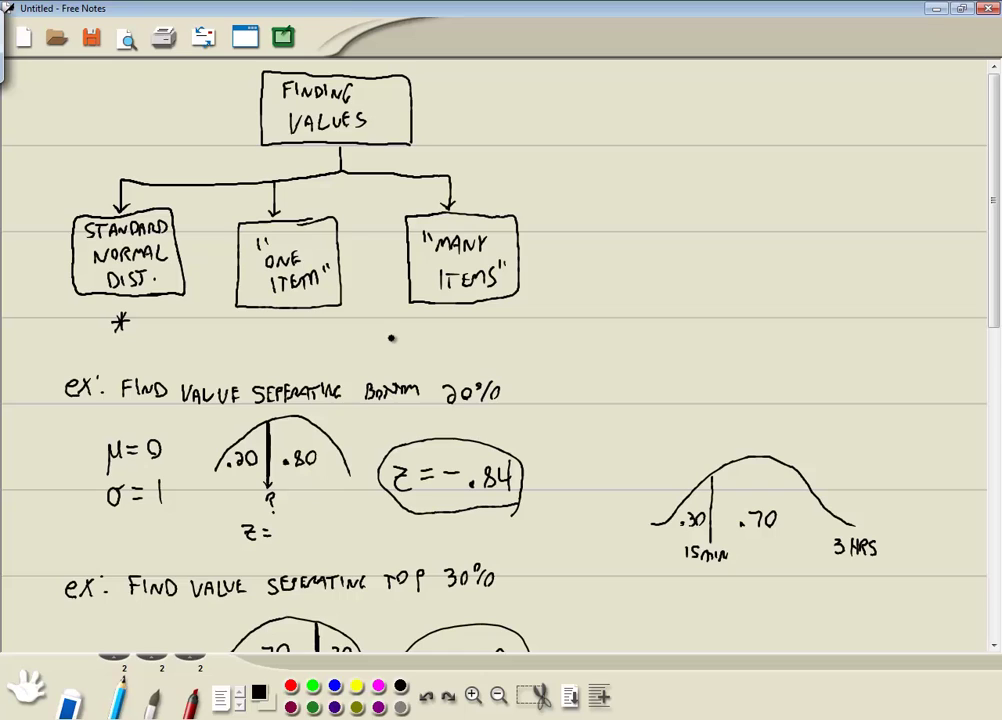